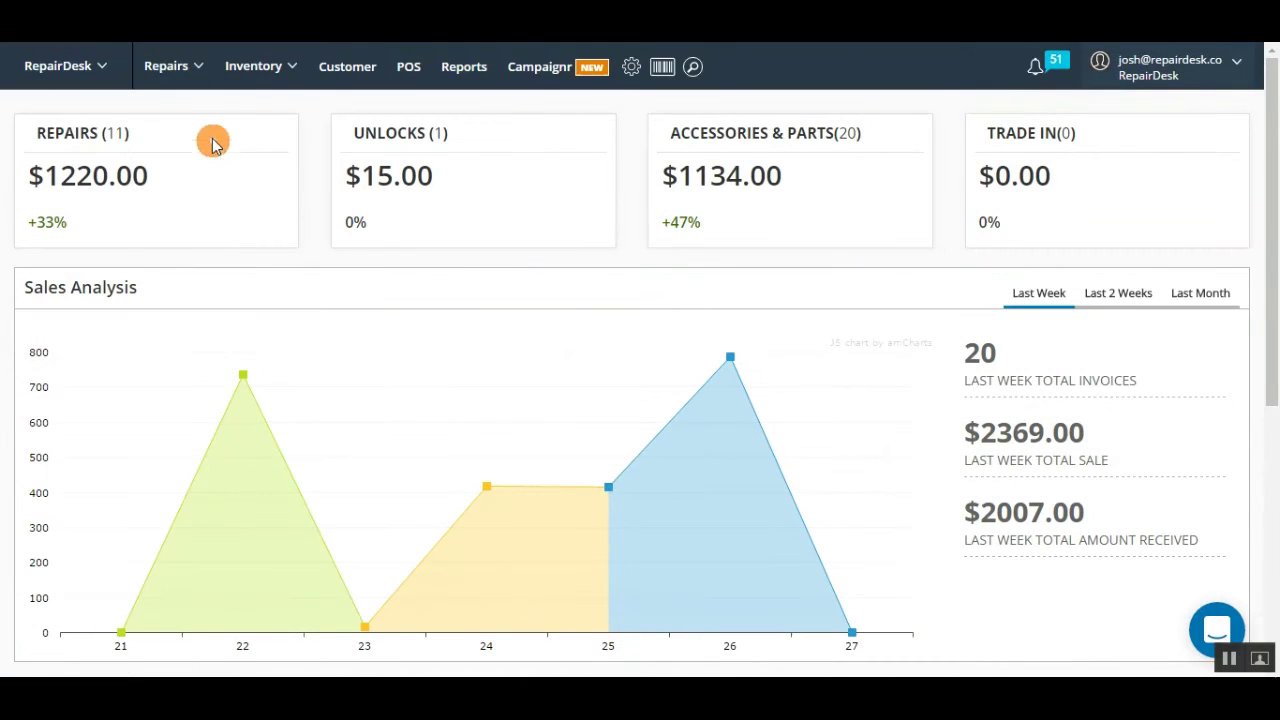
Step: Open the Repairs menu in the dashboard's top navigation bar
{"action": "left_click", "coordinate": [194, 70]}
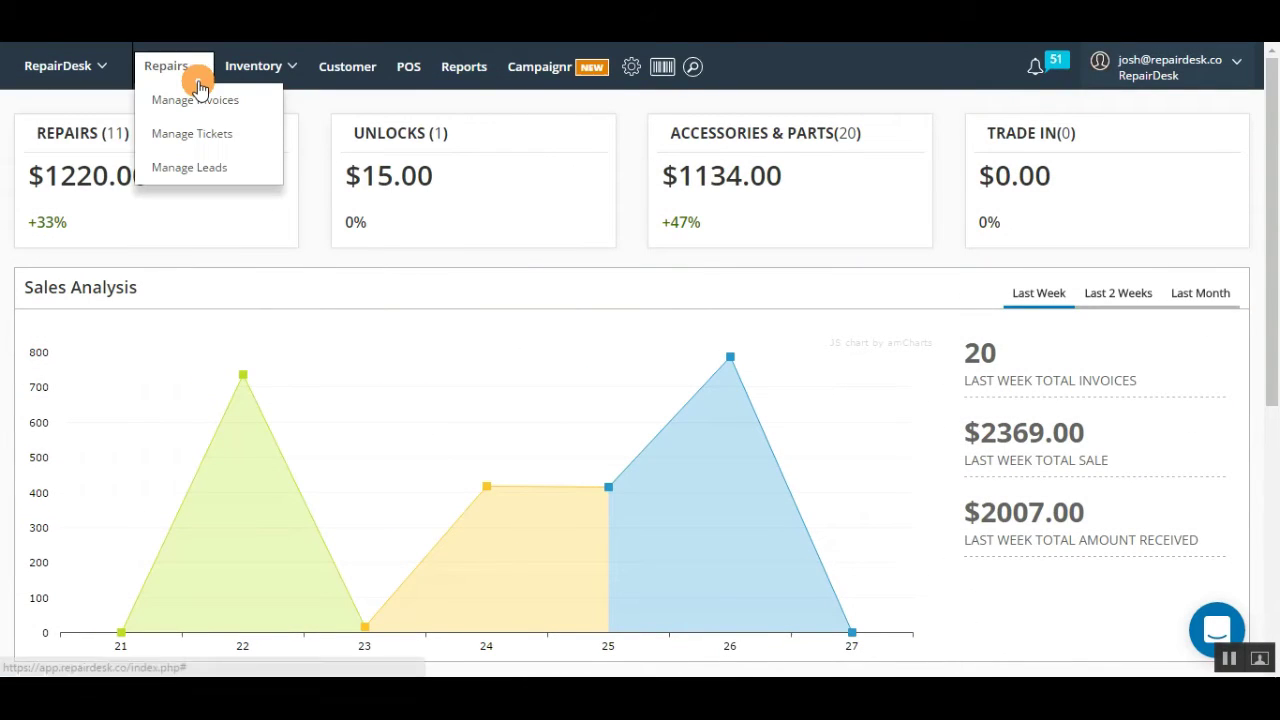
Step: Go to Repairs > Manage Tickets and scroll down to the tickets table
{"action": "left_click", "coordinate": [263, 140]}
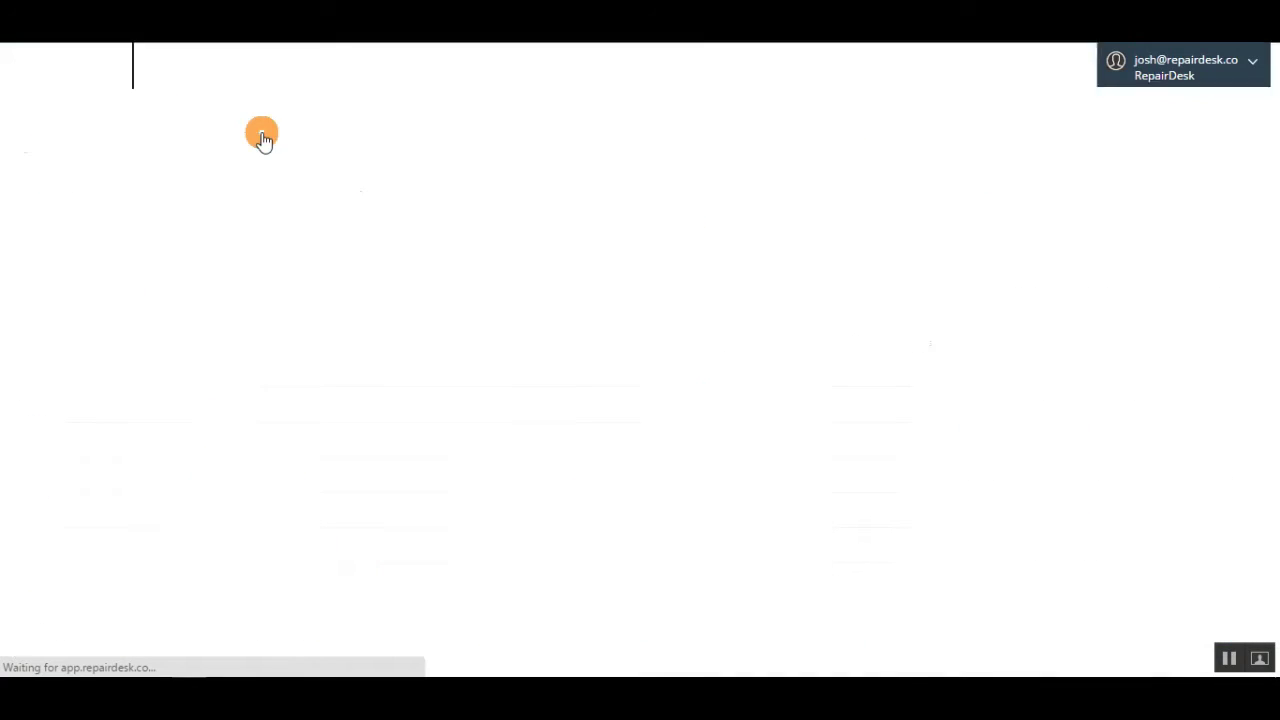
{"action": "left_click_drag", "start_coordinate": [1274, 219], "coordinate": [1276, 281]}
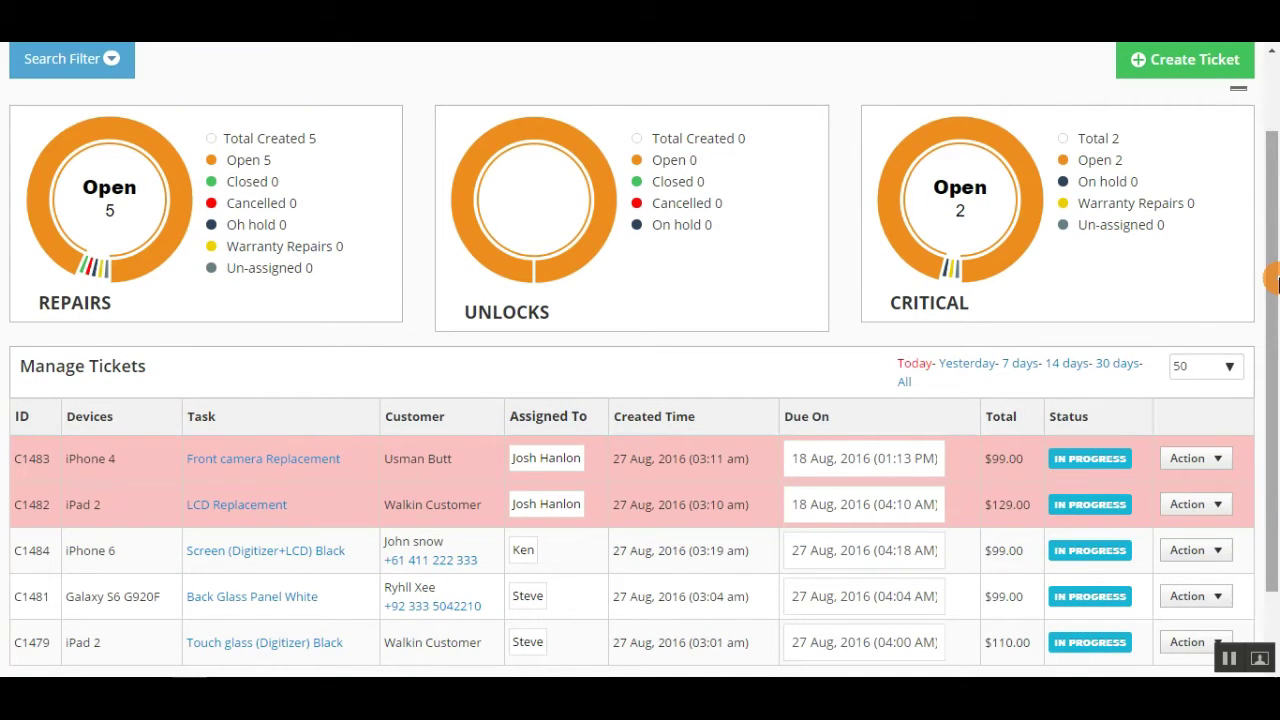
{"action": "left_click_drag", "start_coordinate": [1276, 281], "coordinate": [1266, 286]}
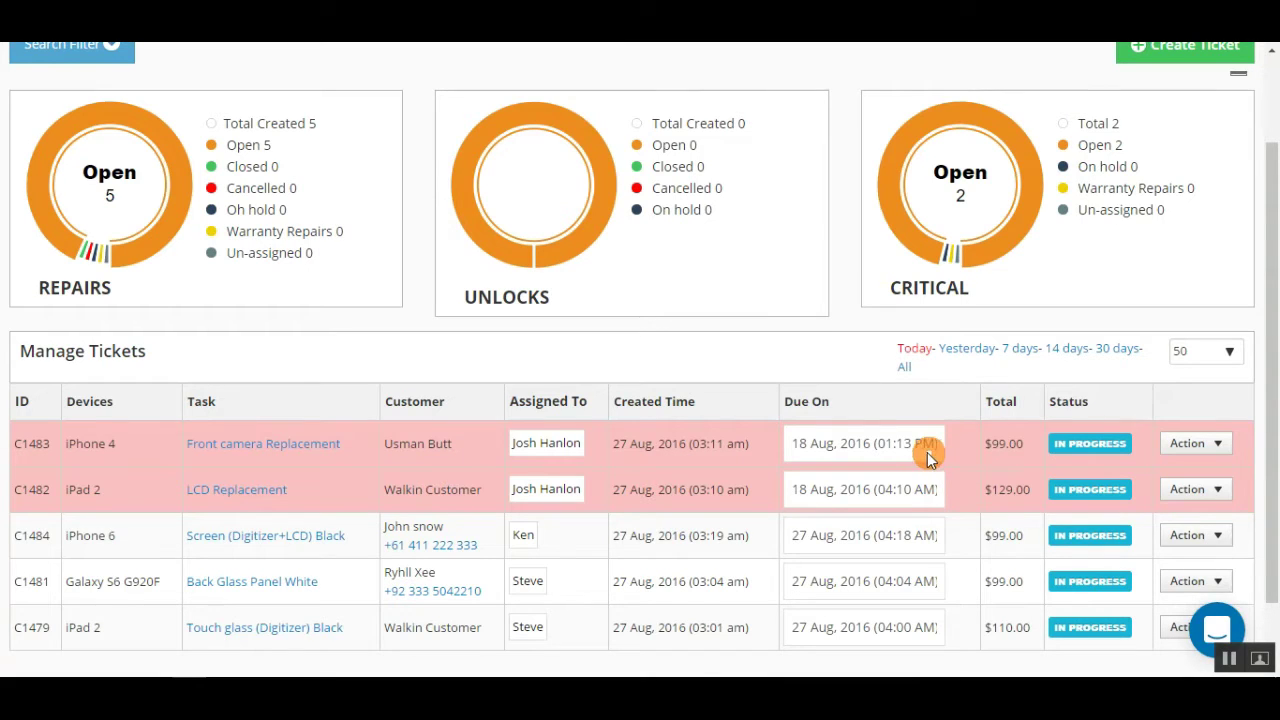
Step: Change ticket C1483's due date to the 28th, then select ticket C1481's customer phone number
{"action": "left_click", "coordinate": [917, 446]}
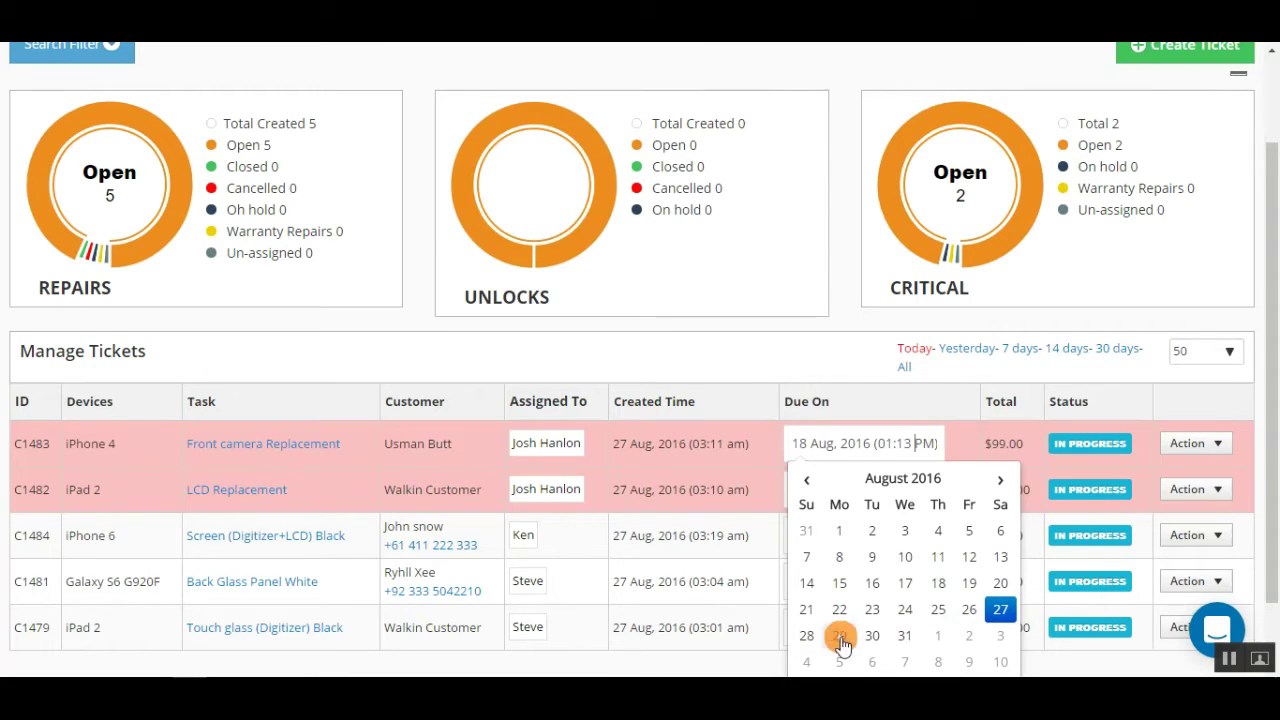
{"action": "left_click", "coordinate": [806, 636]}
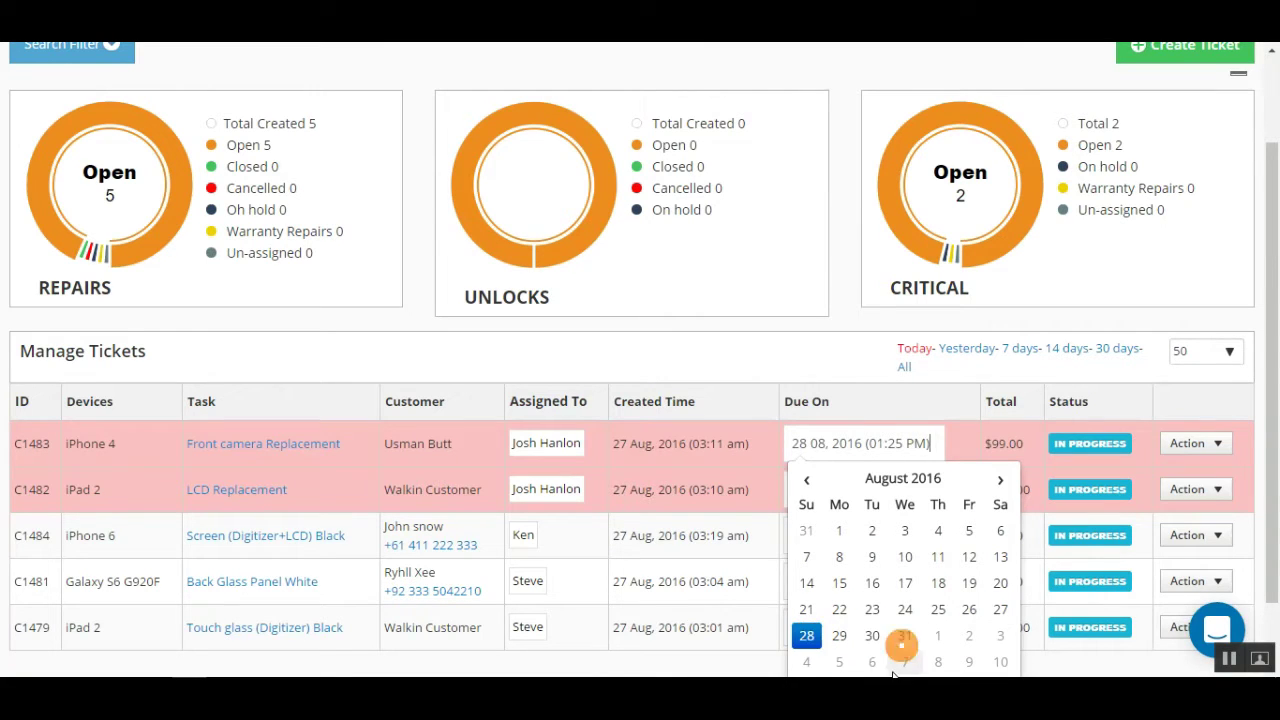
{"action": "left_click", "coordinate": [870, 404]}
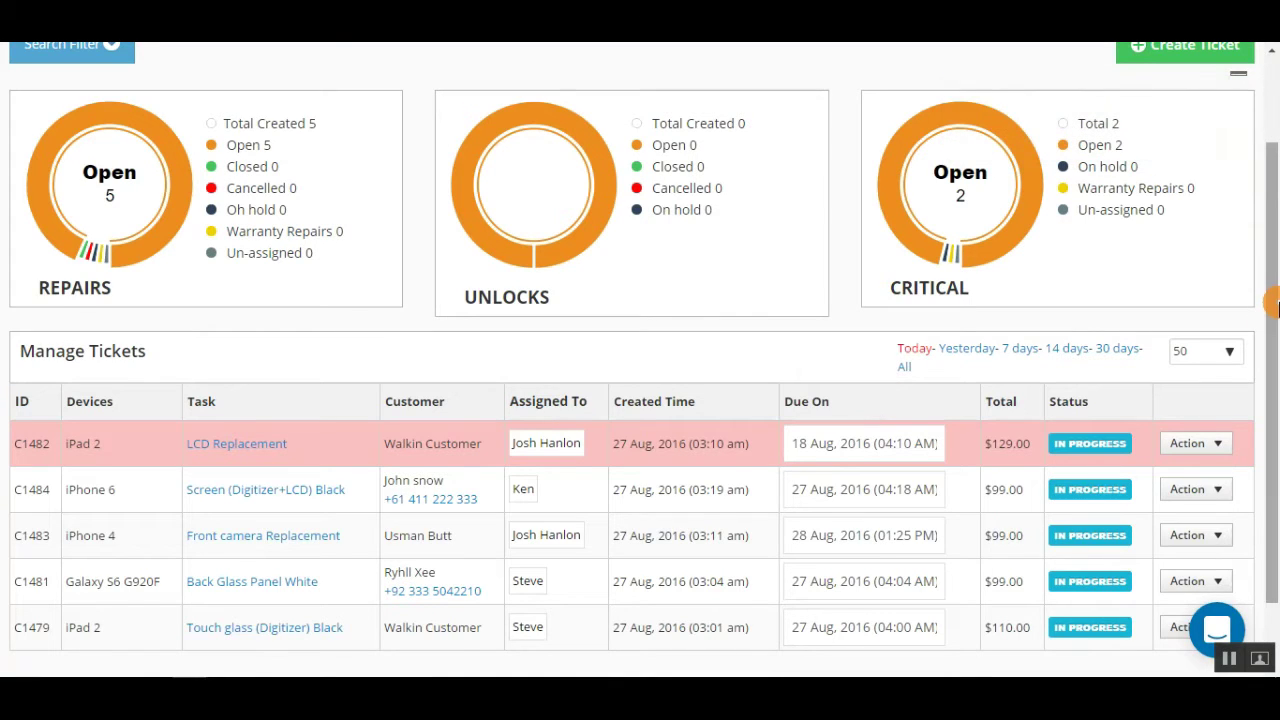
{"action": "left_click_drag", "start_coordinate": [1268, 300], "coordinate": [1275, 345]}
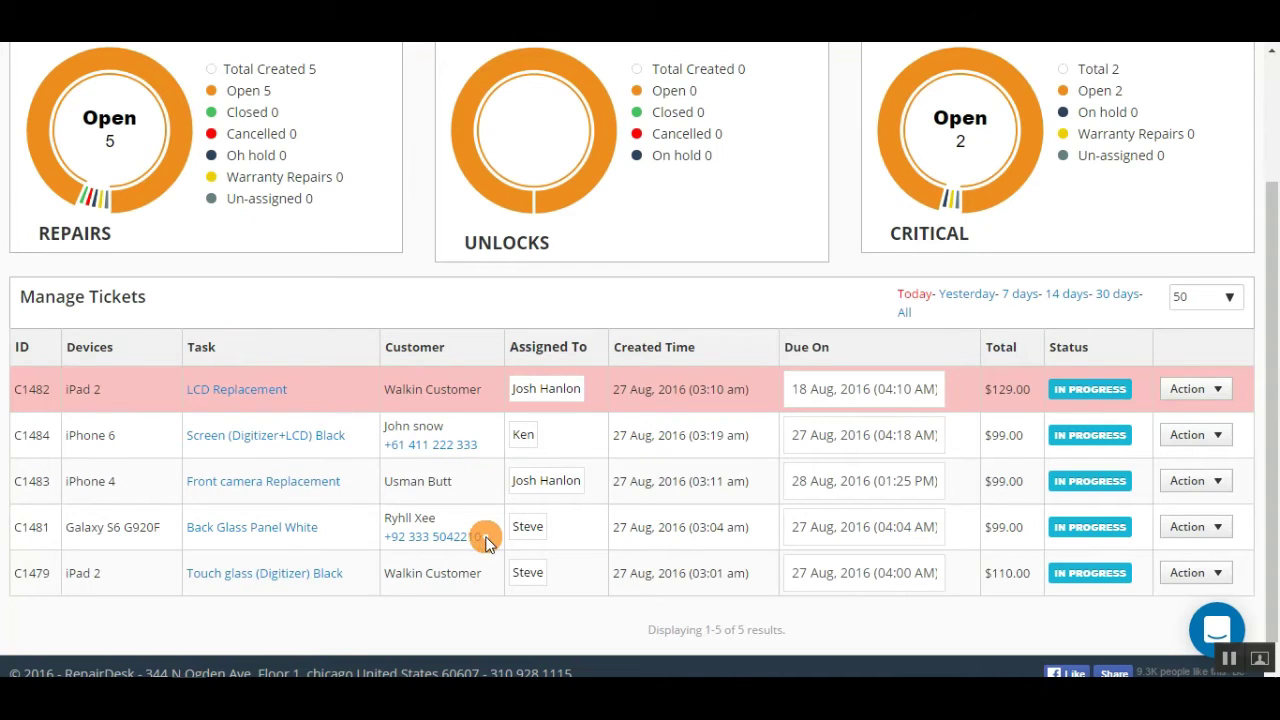
{"action": "left_click_drag", "start_coordinate": [482, 537], "coordinate": [386, 537]}
{"action": "left_click", "coordinate": [451, 535]}
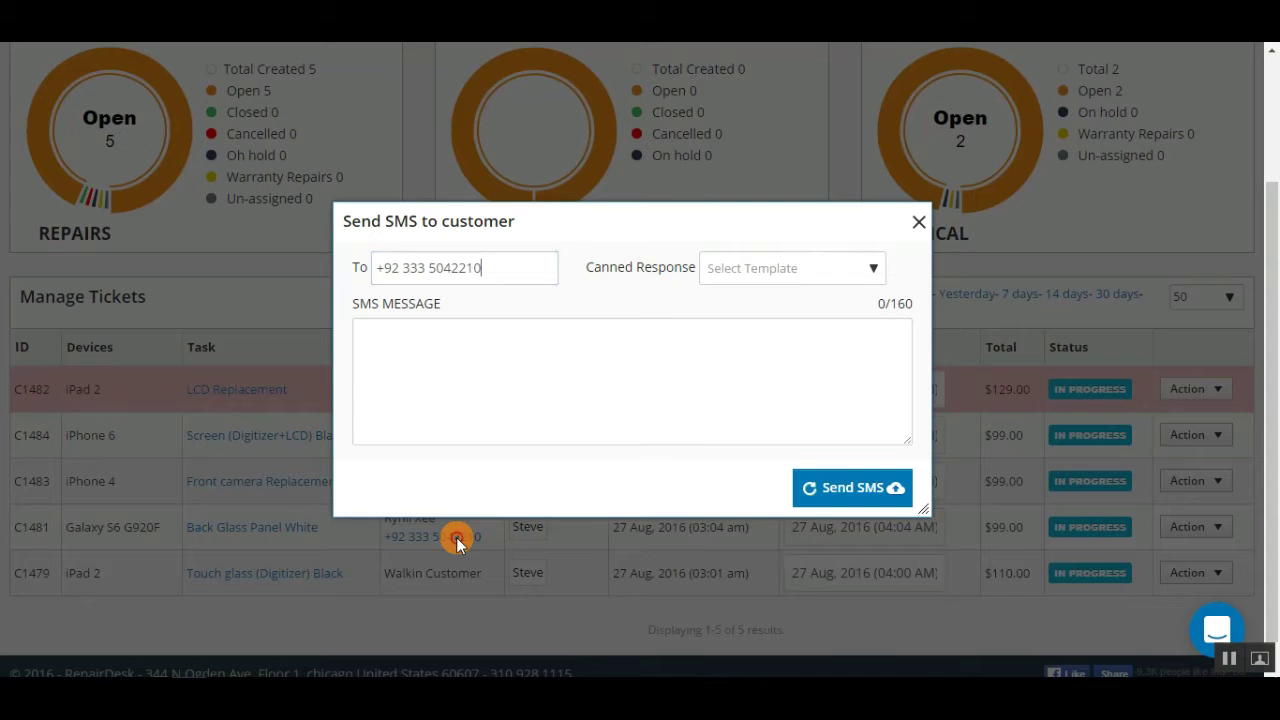
{"action": "left_click", "coordinate": [587, 362]}
{"action": "left_click", "coordinate": [862, 271]}
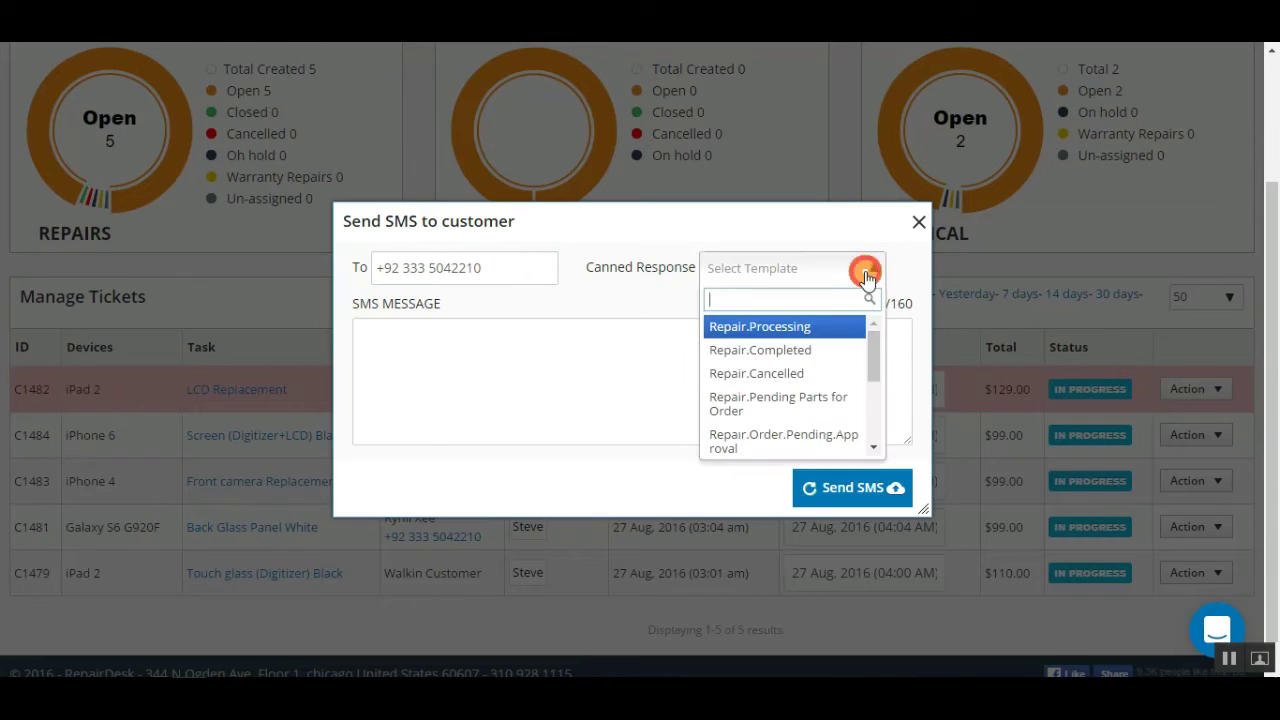
{"action": "left_click", "coordinate": [823, 350]}
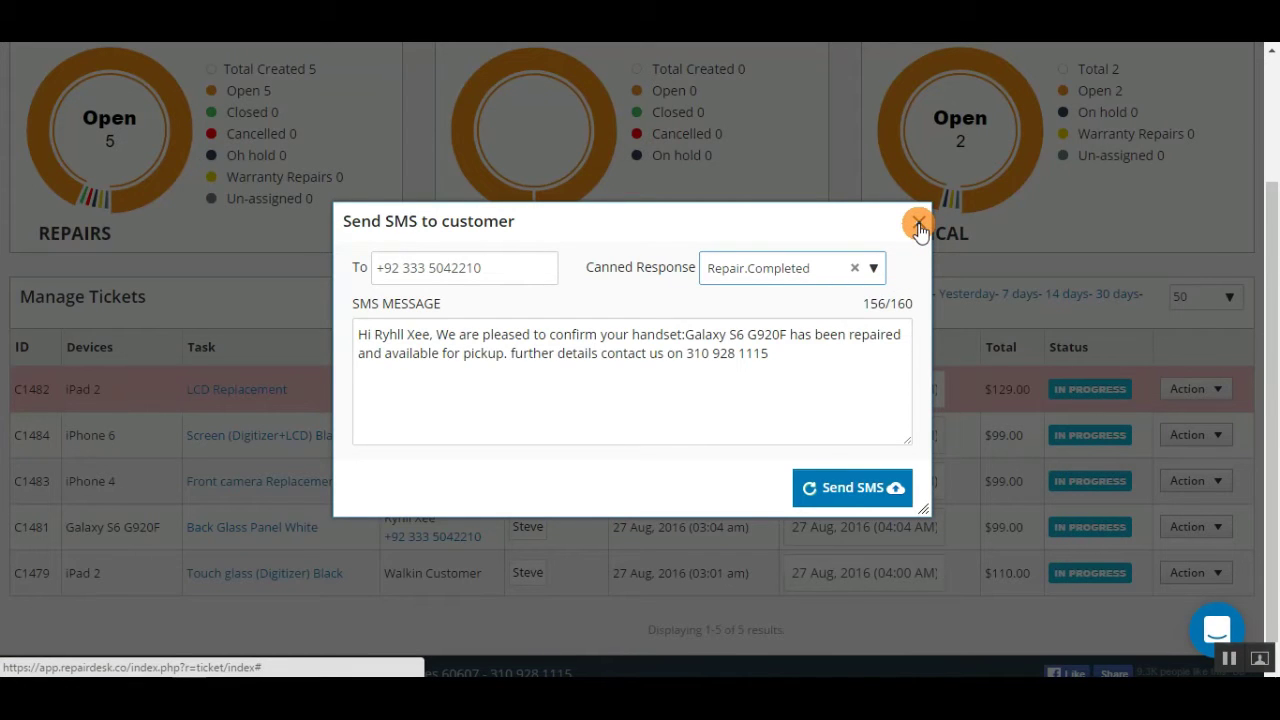
{"action": "left_click", "coordinate": [918, 224]}
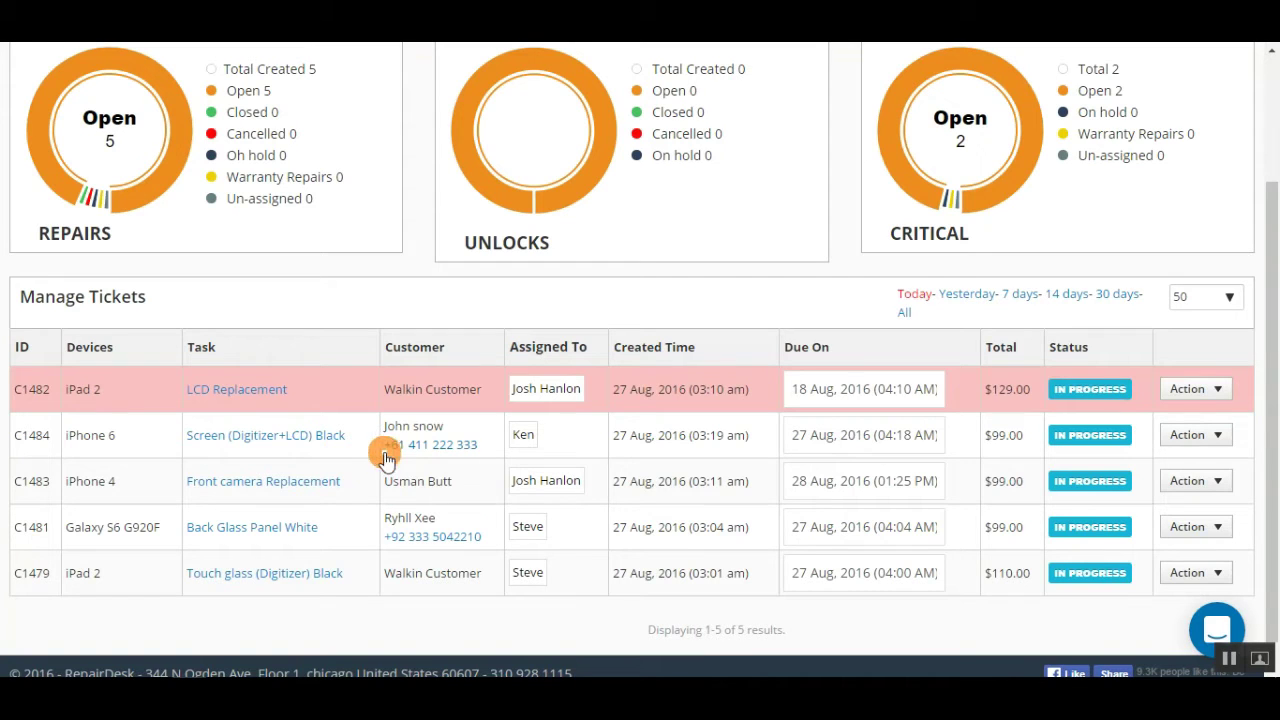
Step: Reassign ticket C1484 from its current technician to the one handling C1482 and C1483
{"action": "left_click_drag", "start_coordinate": [346, 435], "coordinate": [182, 435]}
{"action": "left_click", "coordinate": [588, 448]}
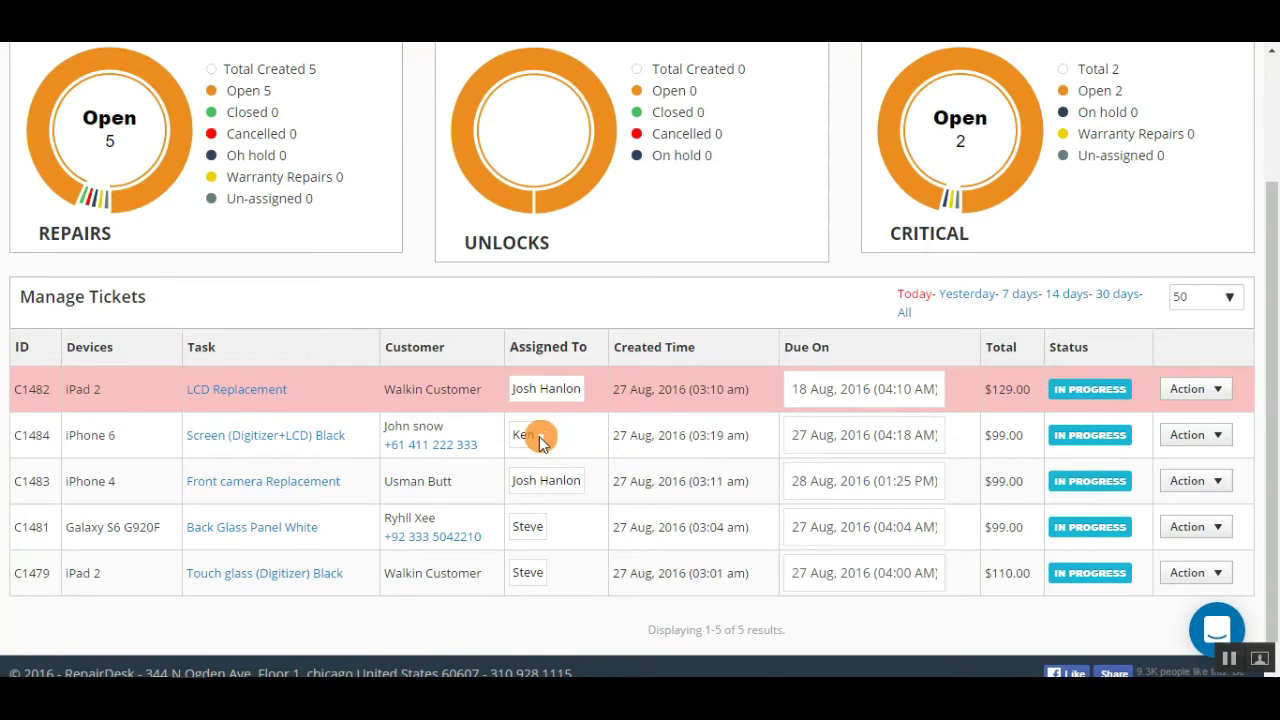
{"action": "left_click", "coordinate": [527, 436]}
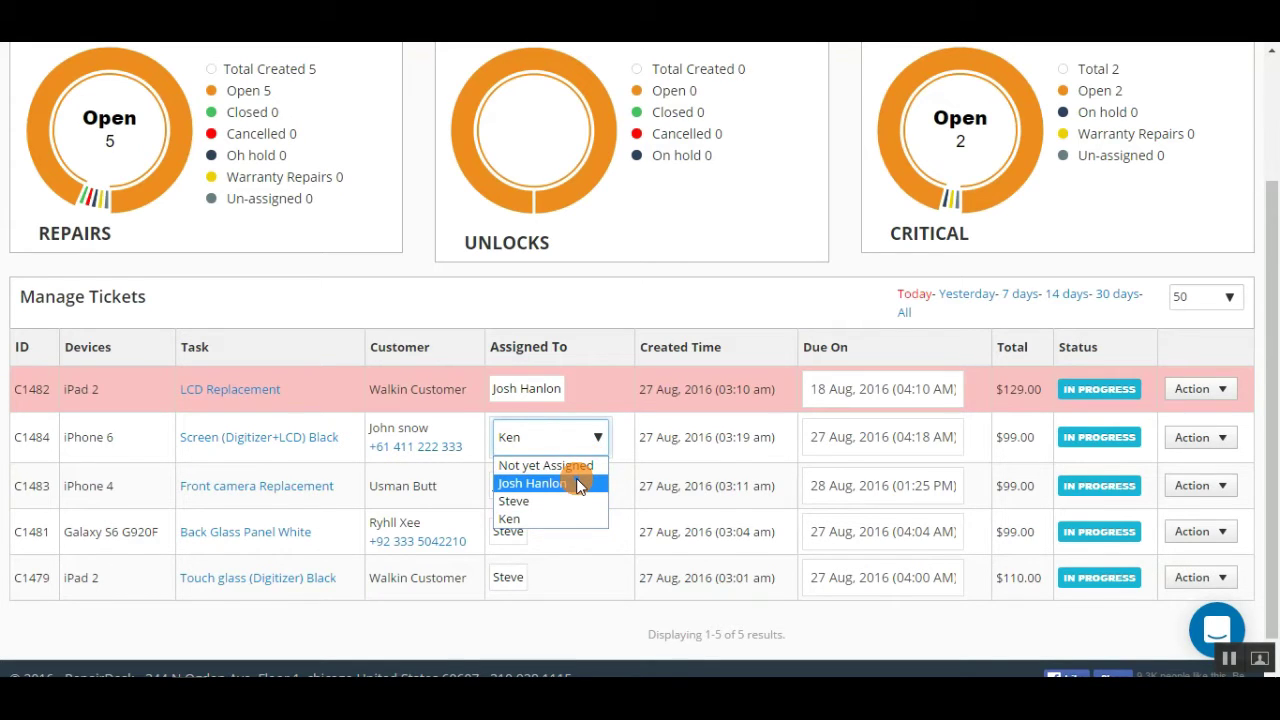
{"action": "left_click", "coordinate": [578, 485]}
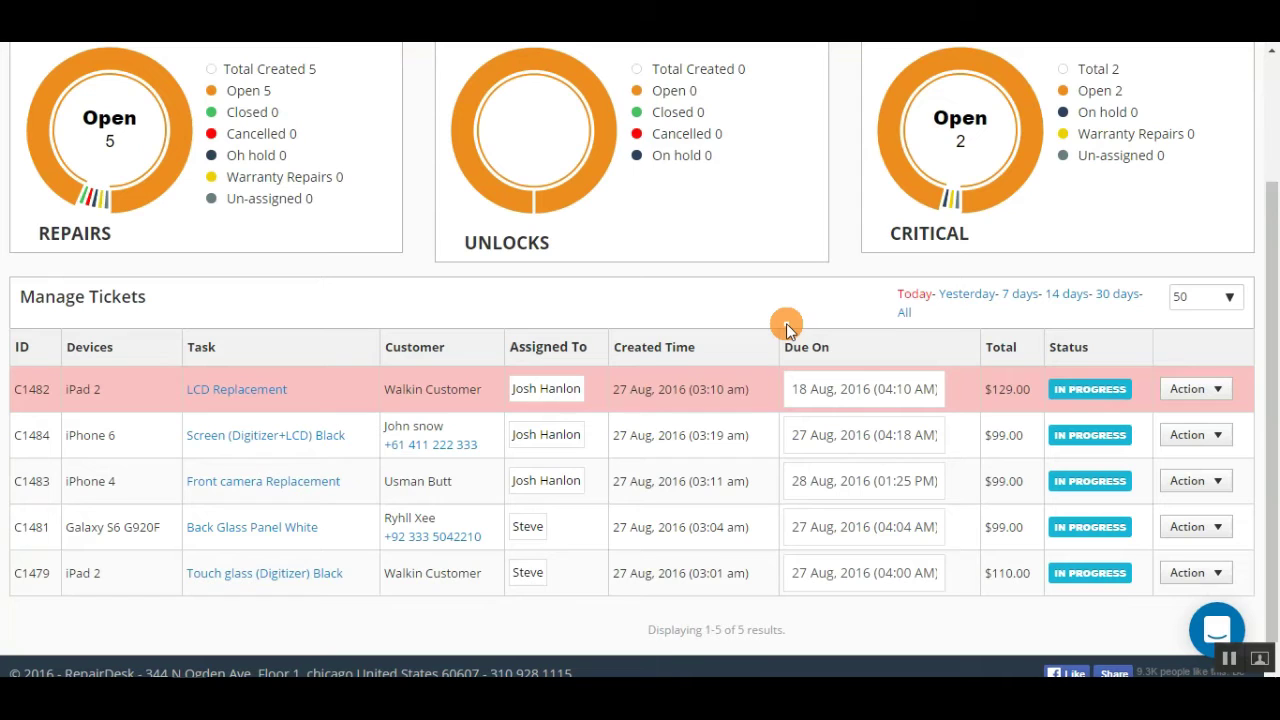
Step: Browse ticket C1482's private, public, history and customer-message comment tabs, ending on All
{"action": "left_click", "coordinate": [1218, 396]}
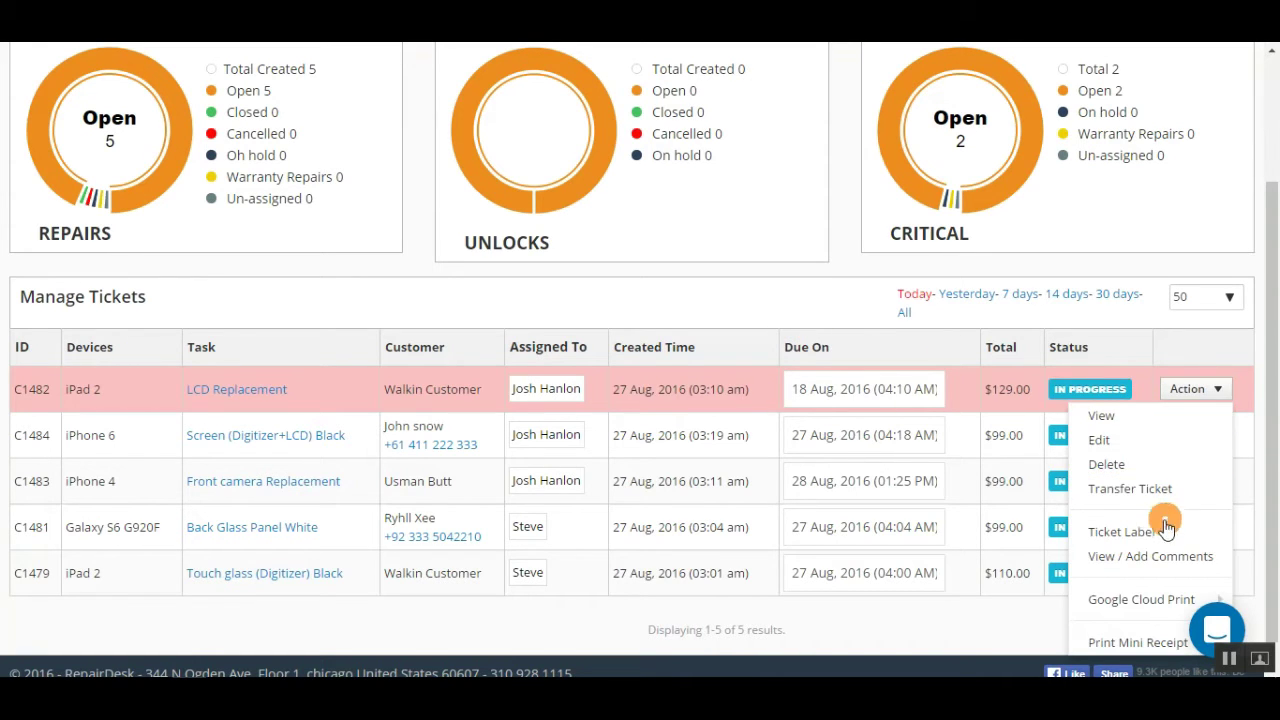
{"action": "left_click", "coordinate": [1155, 558]}
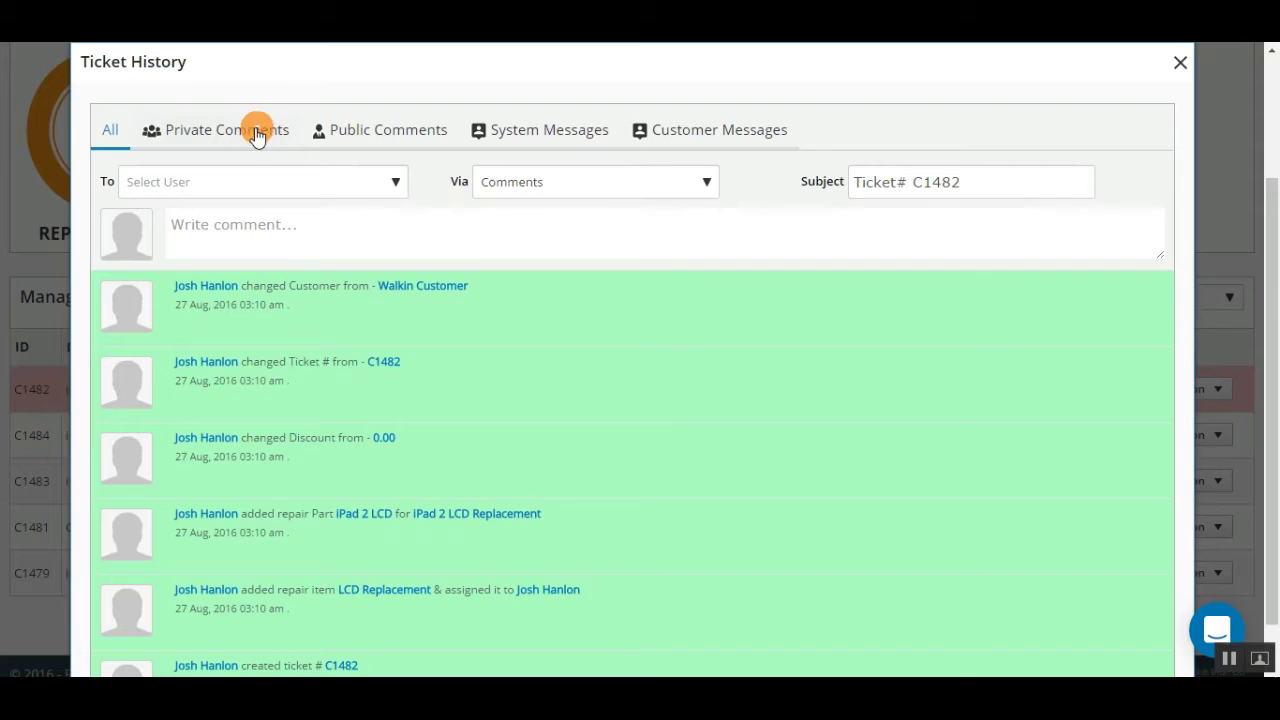
{"action": "left_click", "coordinate": [257, 133]}
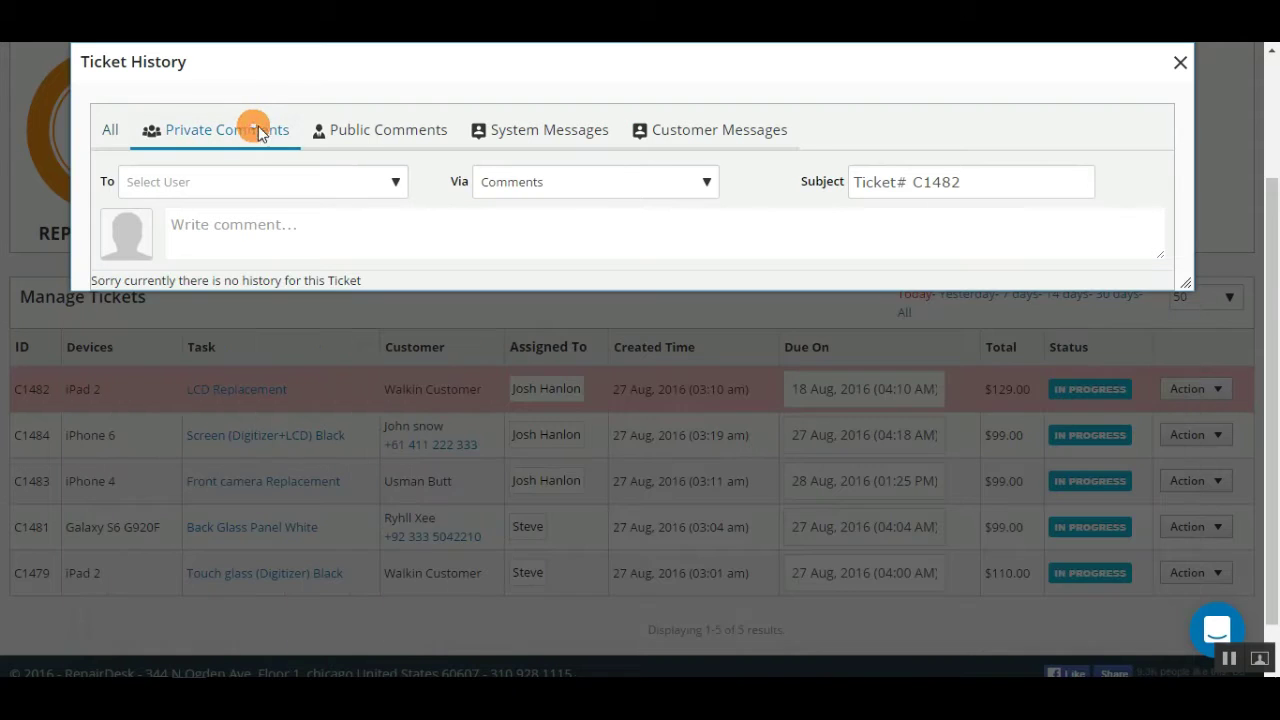
{"action": "left_click", "coordinate": [399, 141]}
{"action": "left_click", "coordinate": [522, 146]}
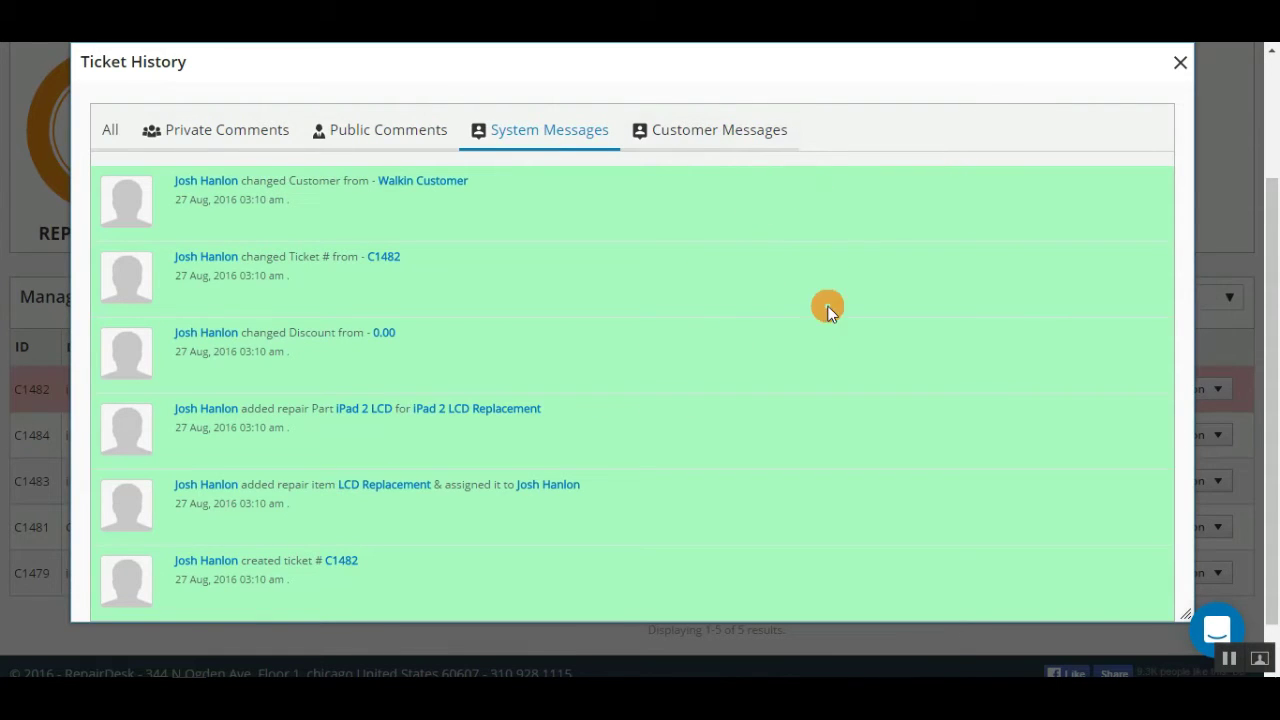
{"action": "left_click", "coordinate": [721, 135]}
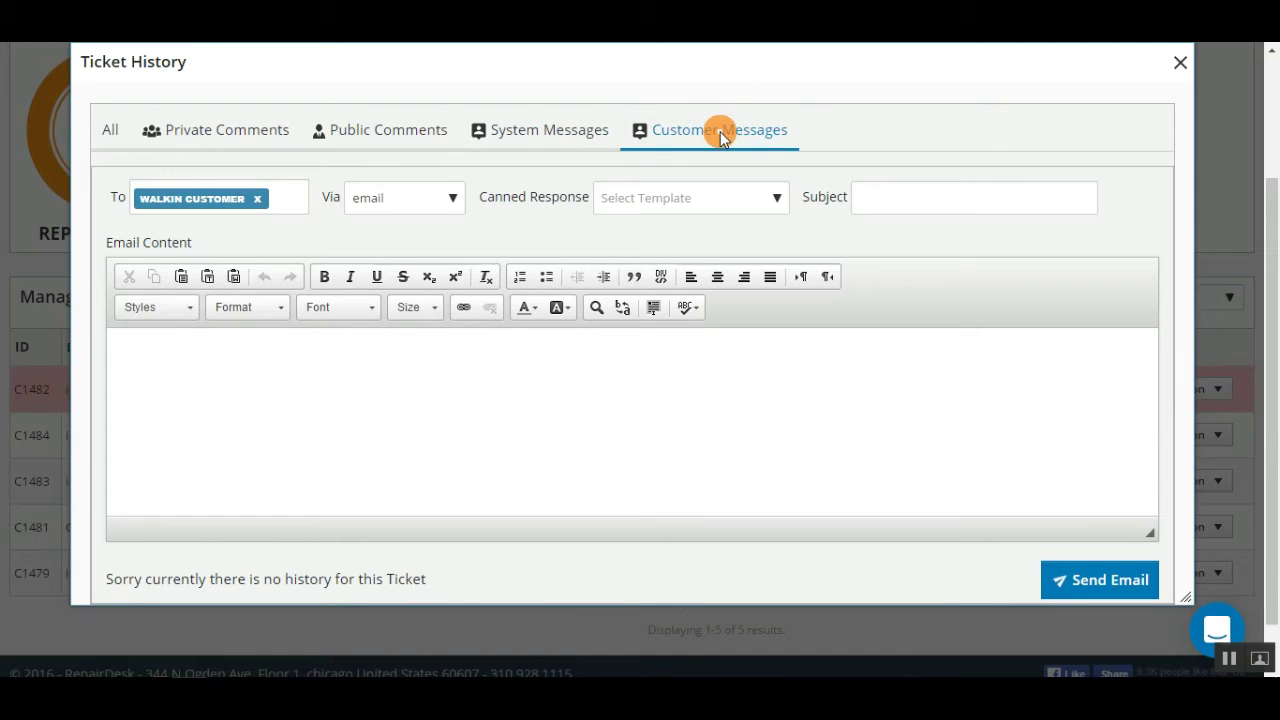
{"action": "left_click", "coordinate": [540, 131]}
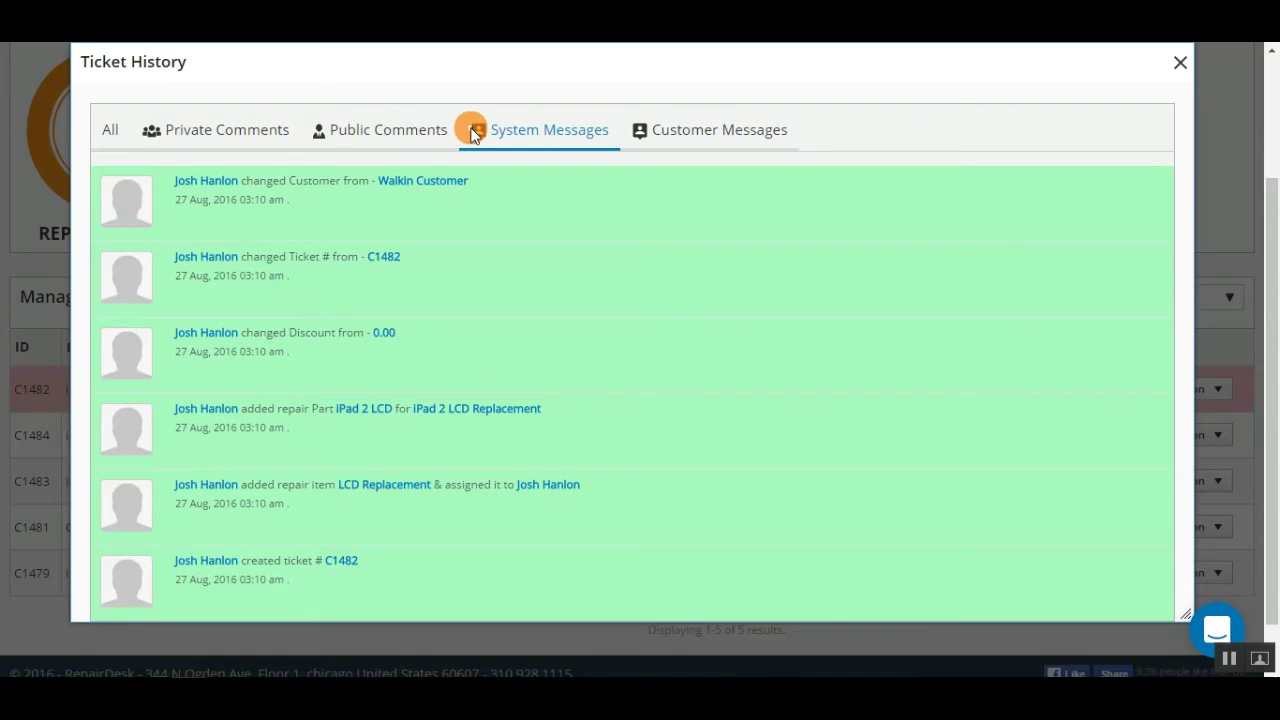
{"action": "left_click", "coordinate": [423, 129]}
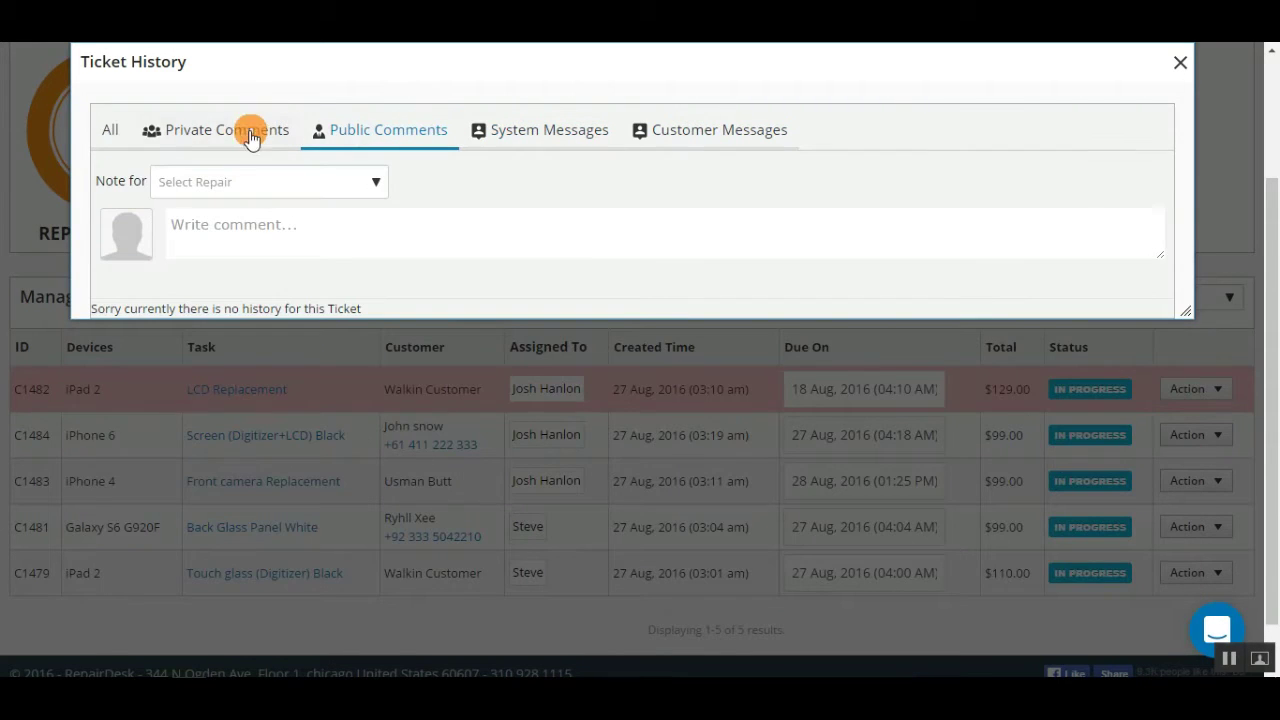
{"action": "left_click", "coordinate": [116, 130]}
Step: Paste the note about ordering a battery from Revamp Electronics as a comment and save it
{"action": "left_click", "coordinate": [270, 237]}
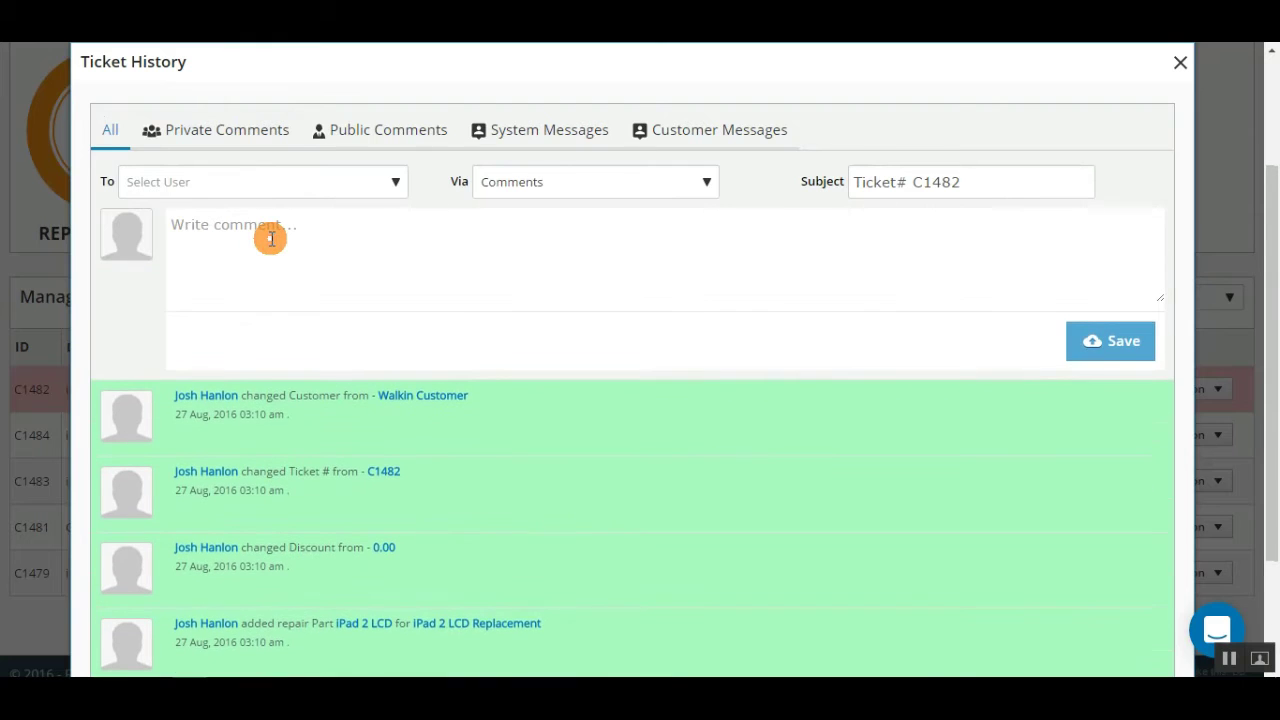
{"action": "type", "text": "we need to order a battery for this repair, Here is the link to Revamp Electronics https://www.revampwholesale.com/"}
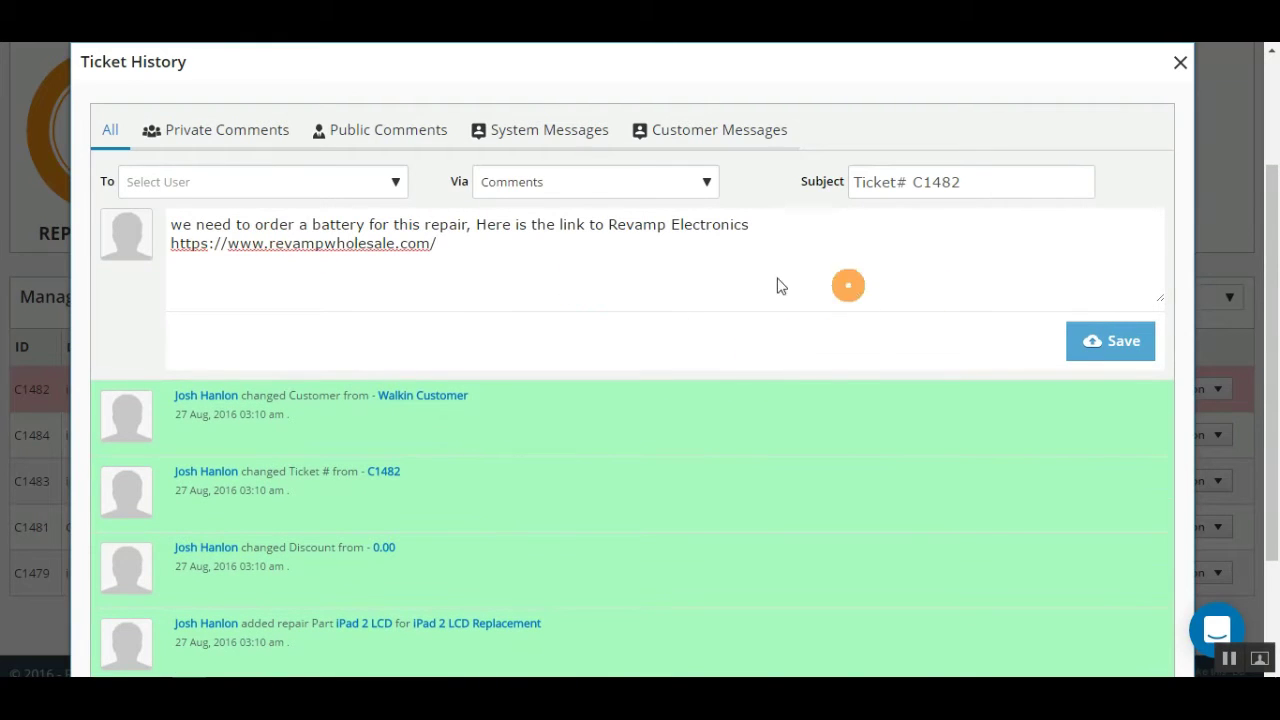
{"action": "left_click", "coordinate": [1124, 345]}
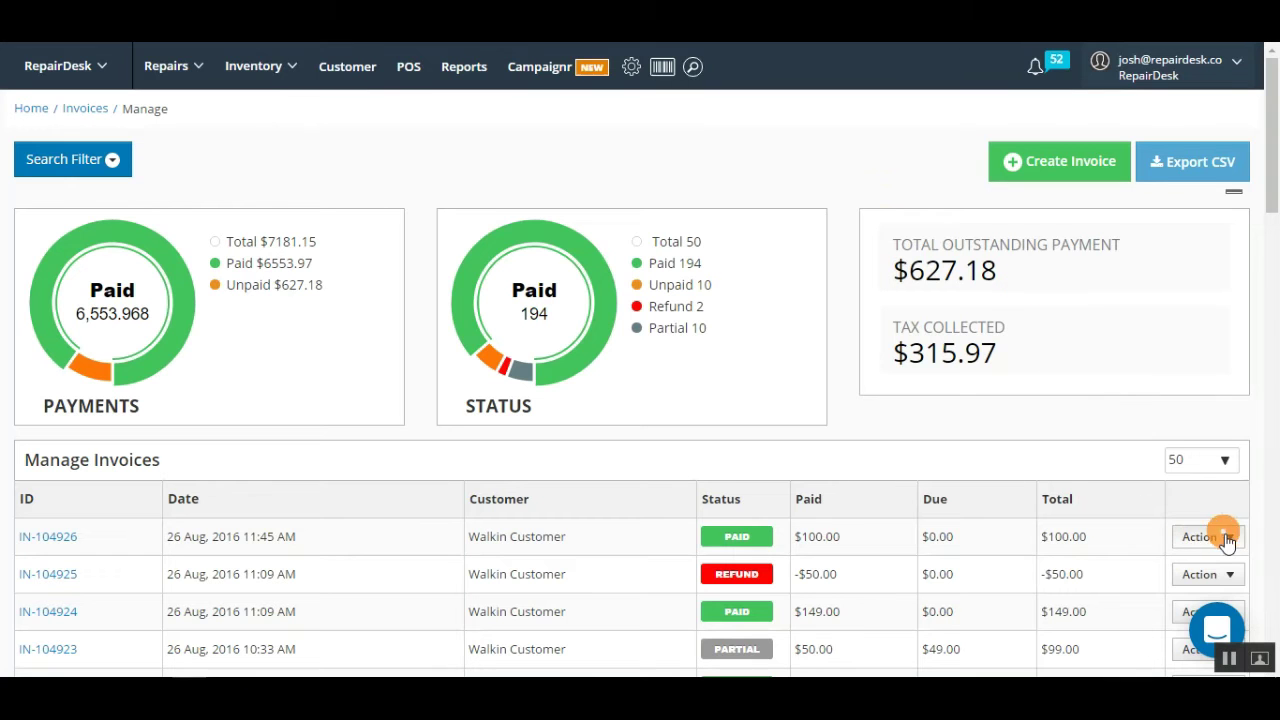
{"action": "left_click", "coordinate": [1226, 540]}
Step: Add the $50 battery replacement charge note to invoice IN-104926 and save it
{"action": "left_click", "coordinate": [1140, 588]}
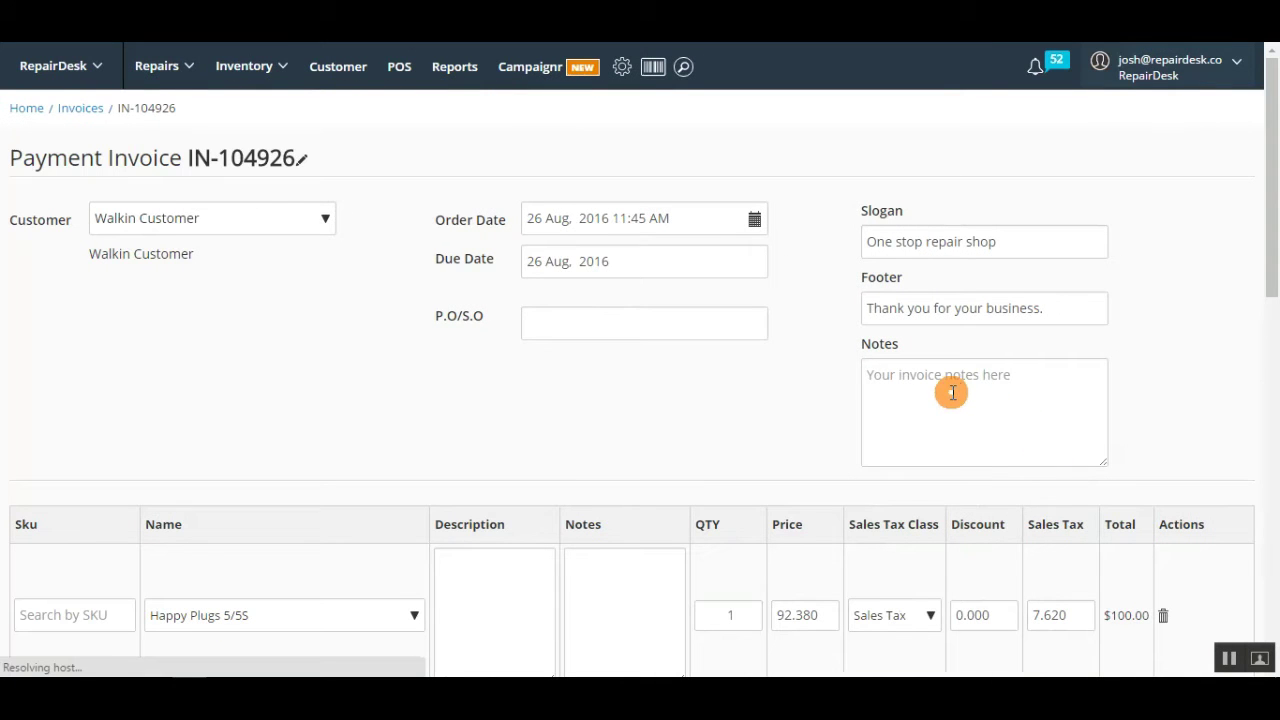
{"action": "left_click", "coordinate": [952, 392]}
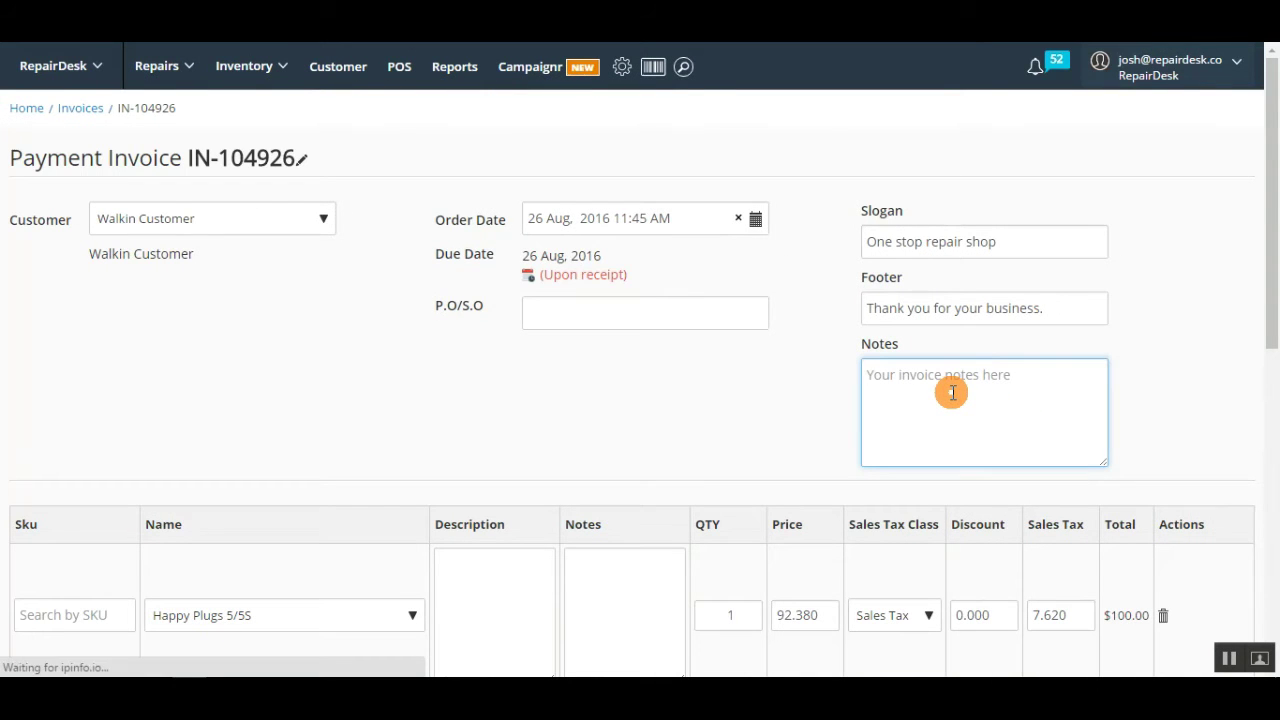
{"action": "type", "text": "As discussed there will be additional charge of $50 for battery replacement."}
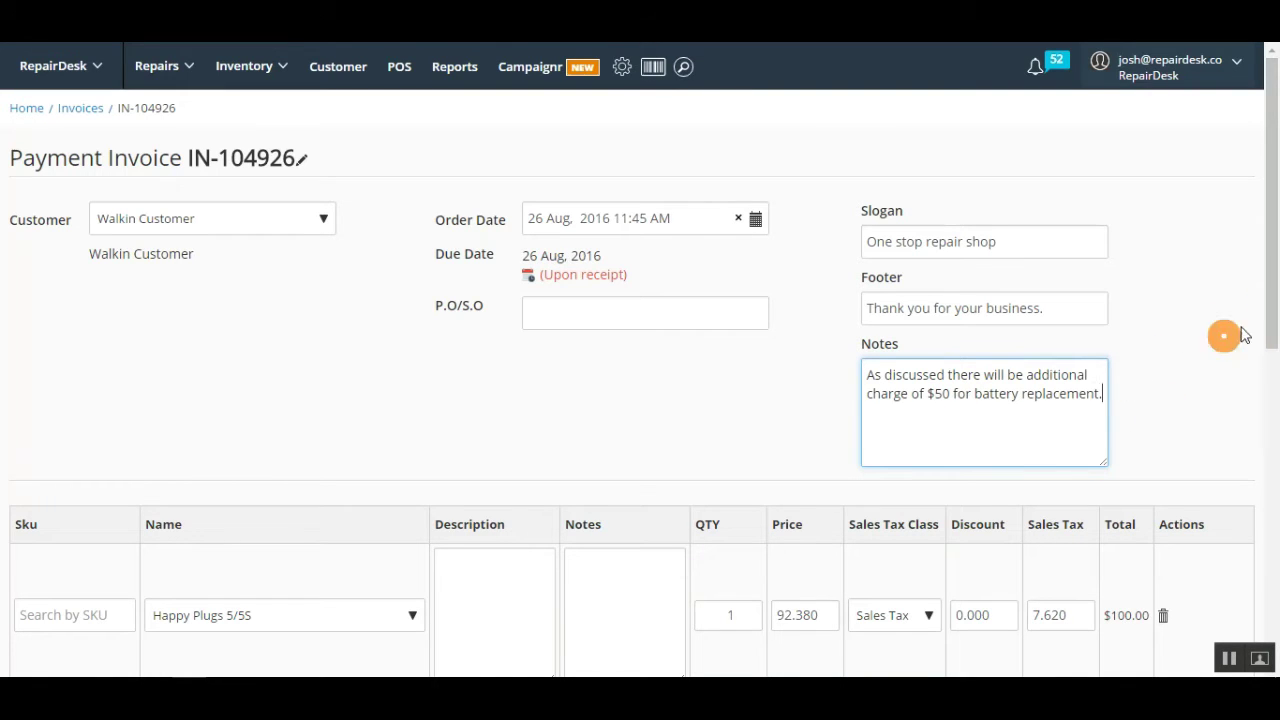
{"action": "left_click_drag", "start_coordinate": [1275, 300], "coordinate": [1275, 640]}
{"action": "left_click", "coordinate": [1197, 605]}
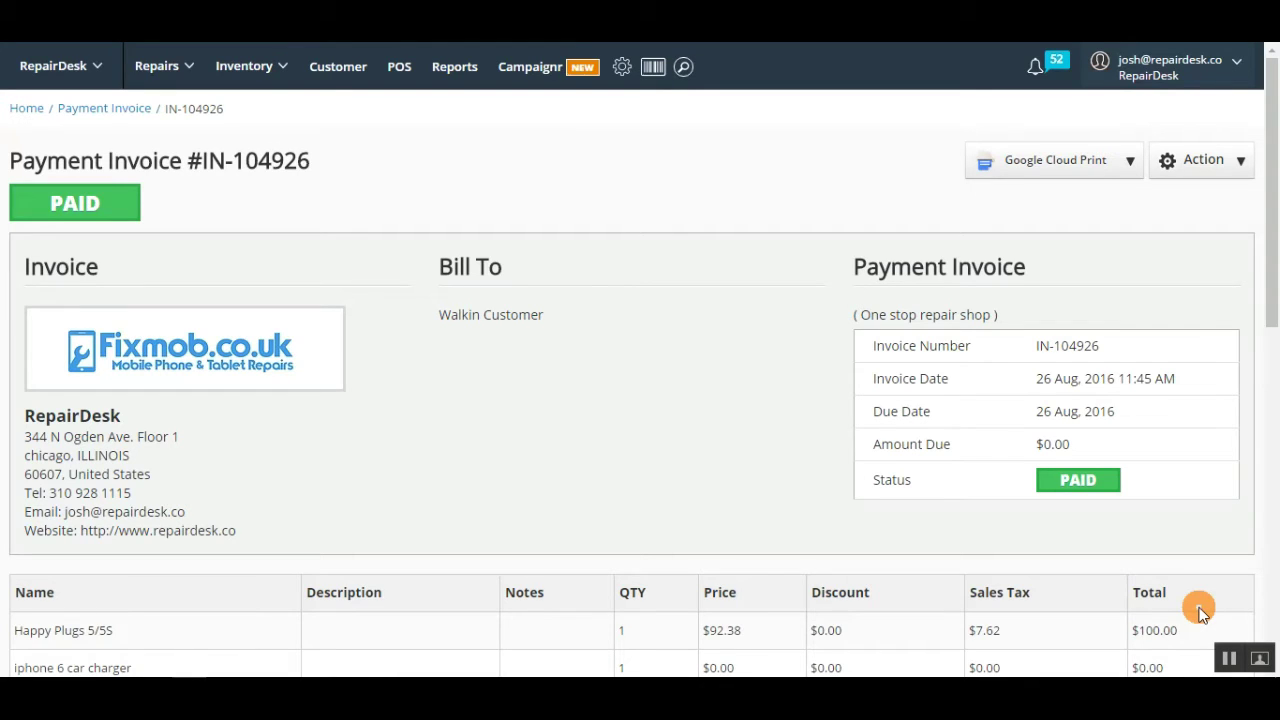
Step: Return to Repairs > Manage Tickets and scroll down the ticket list
{"action": "left_click", "coordinate": [157, 66]}
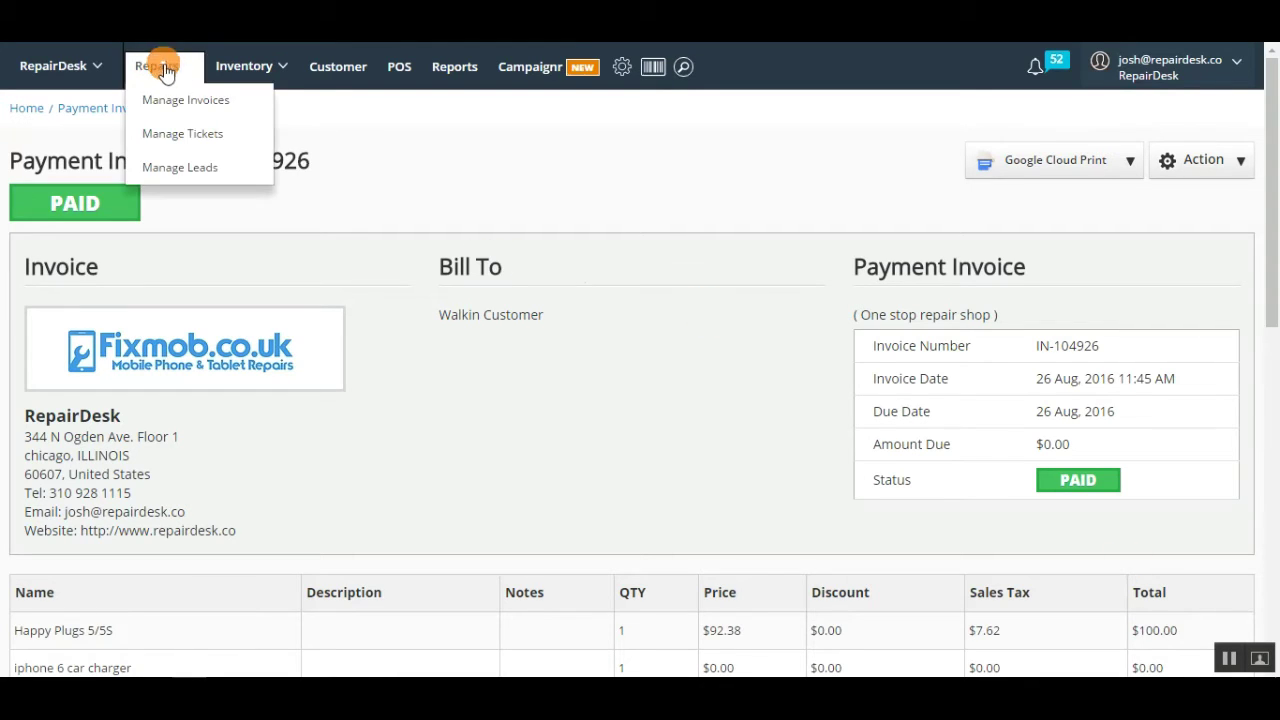
{"action": "left_click", "coordinate": [207, 136]}
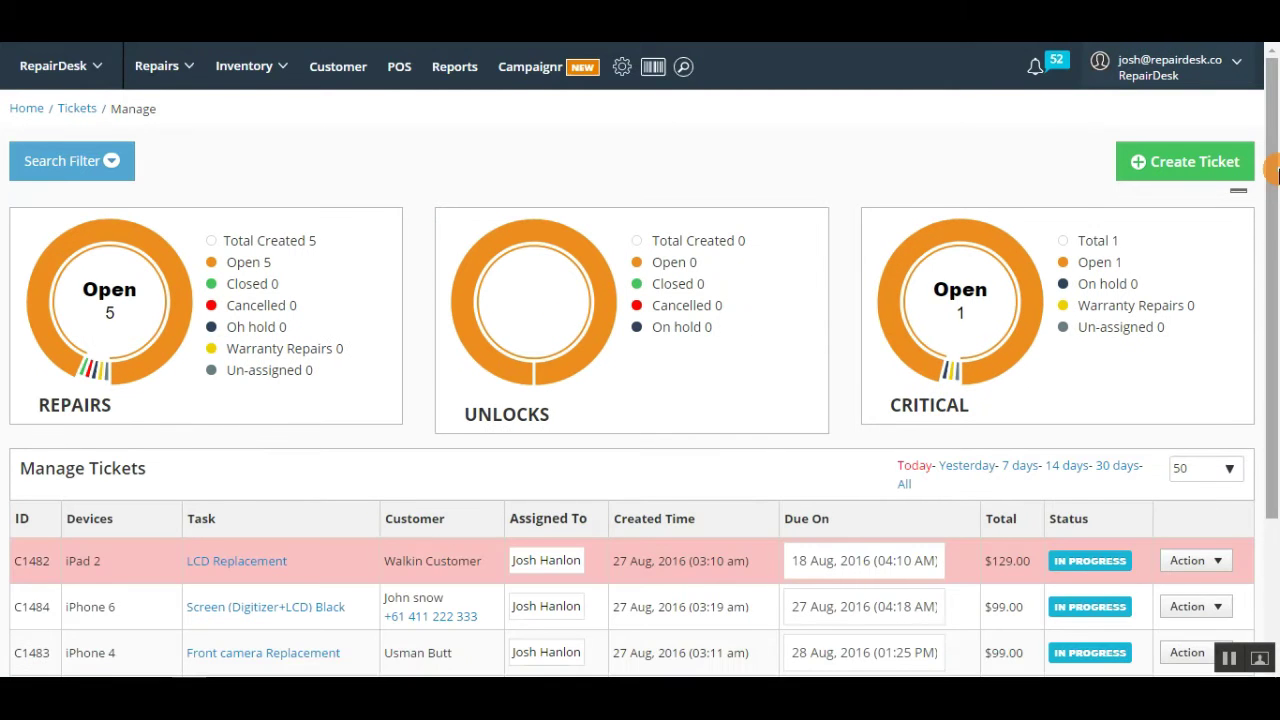
{"action": "scroll", "coordinate": [1276, 220], "scroll_direction": "down", "scroll_amount": 1}
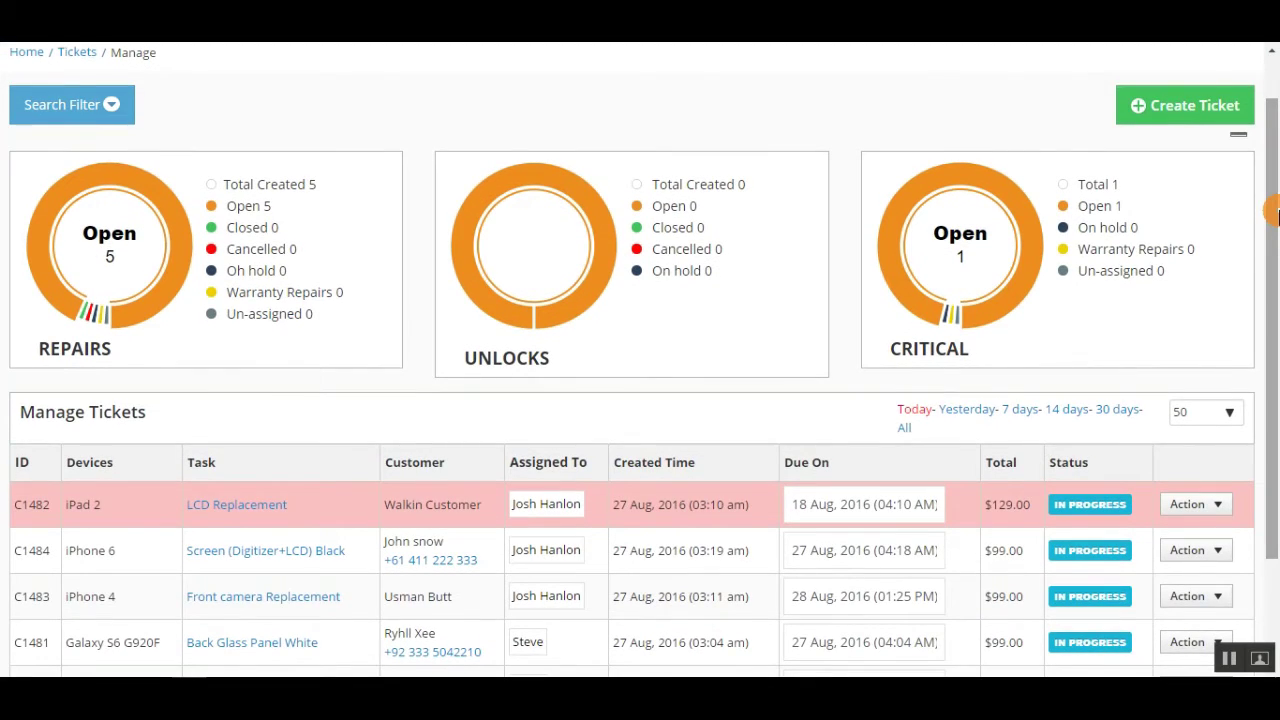
{"action": "left_click_drag", "start_coordinate": [1276, 215], "coordinate": [1276, 315]}
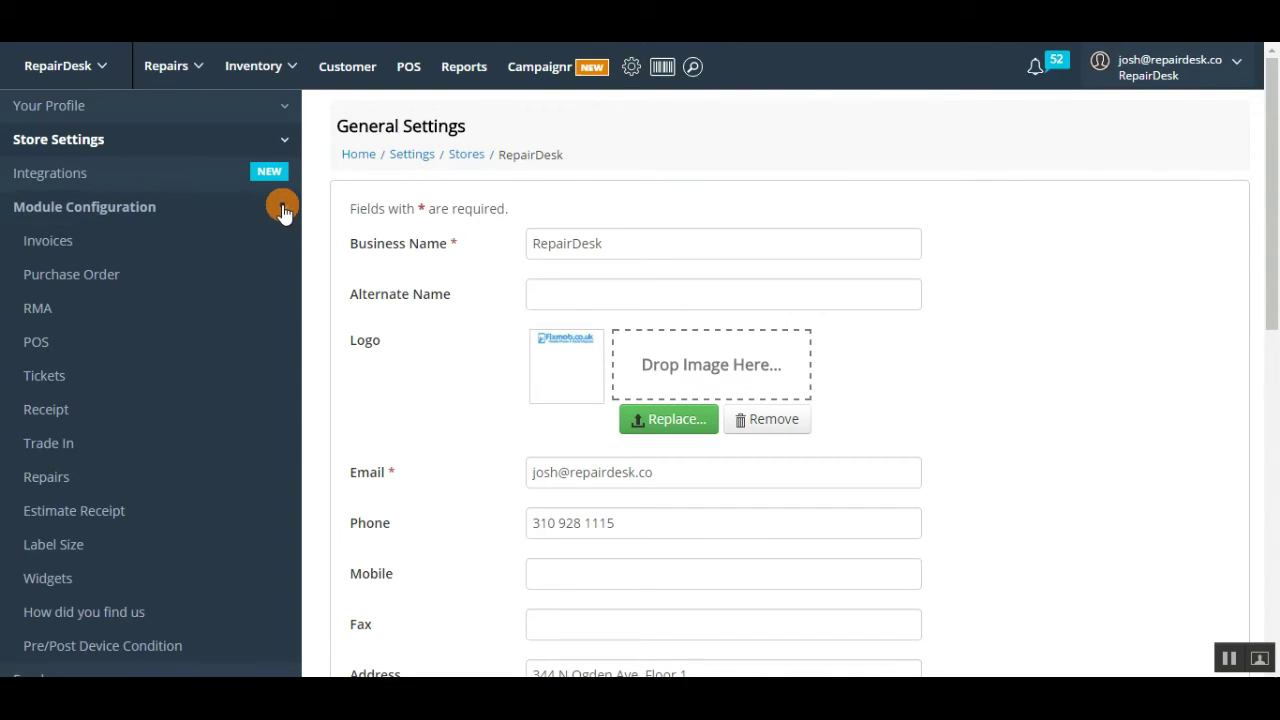
Step: Tick 'Hide Closed & Cancelled Ticket on Listing page' in the ticket module settings and save
{"action": "left_click", "coordinate": [55, 378]}
{"action": "left_click_drag", "start_coordinate": [1271, 170], "coordinate": [1272, 401]}
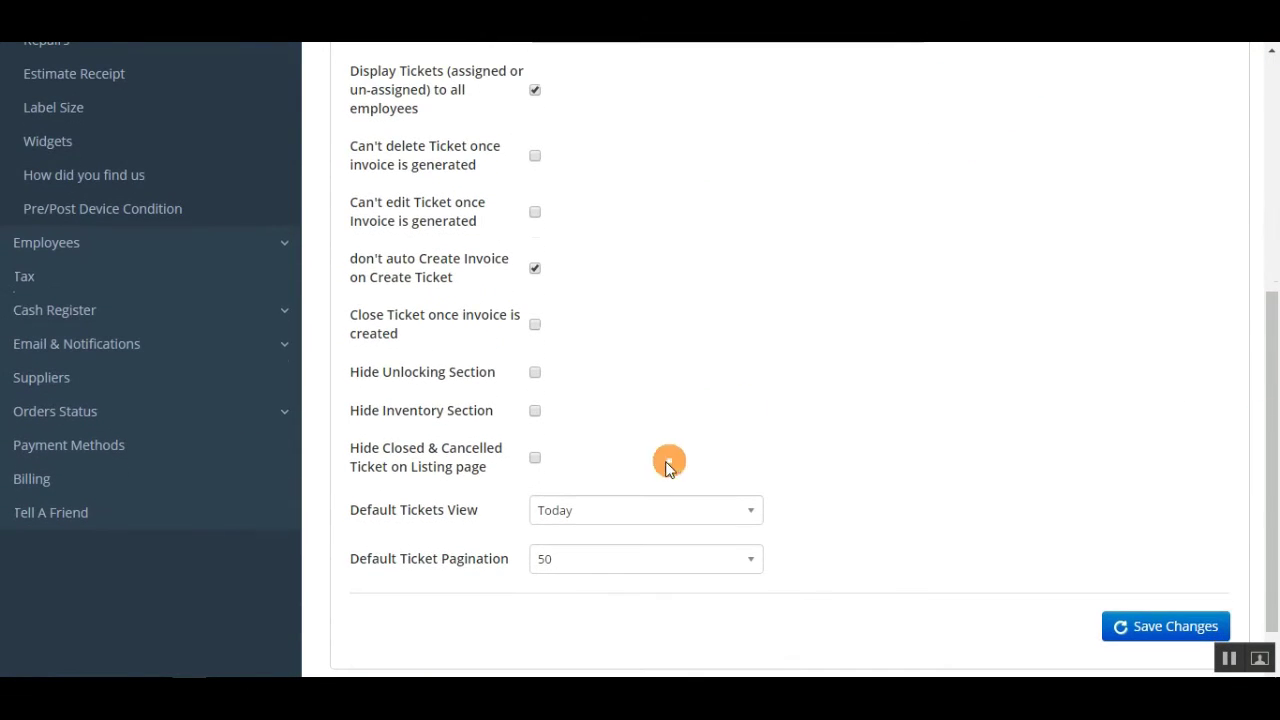
{"action": "left_click", "coordinate": [534, 465]}
{"action": "left_click_drag", "start_coordinate": [576, 470], "coordinate": [349, 450]}
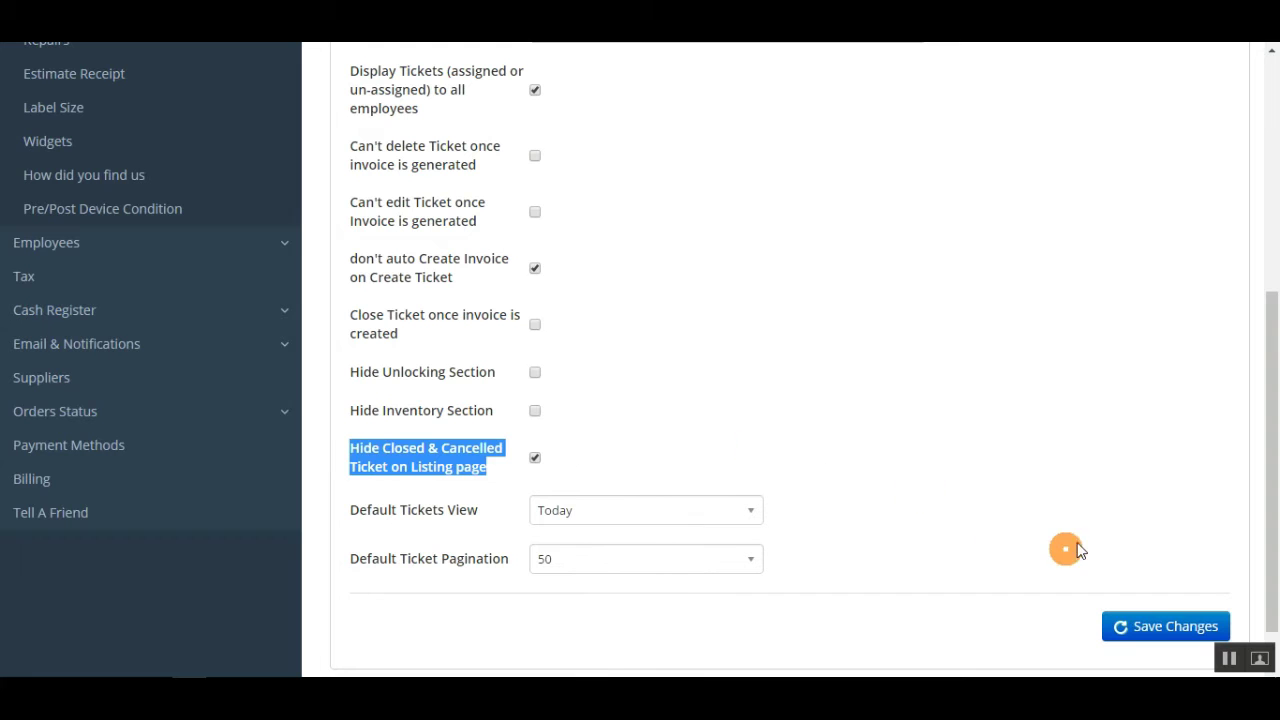
{"action": "left_click", "coordinate": [1151, 626]}
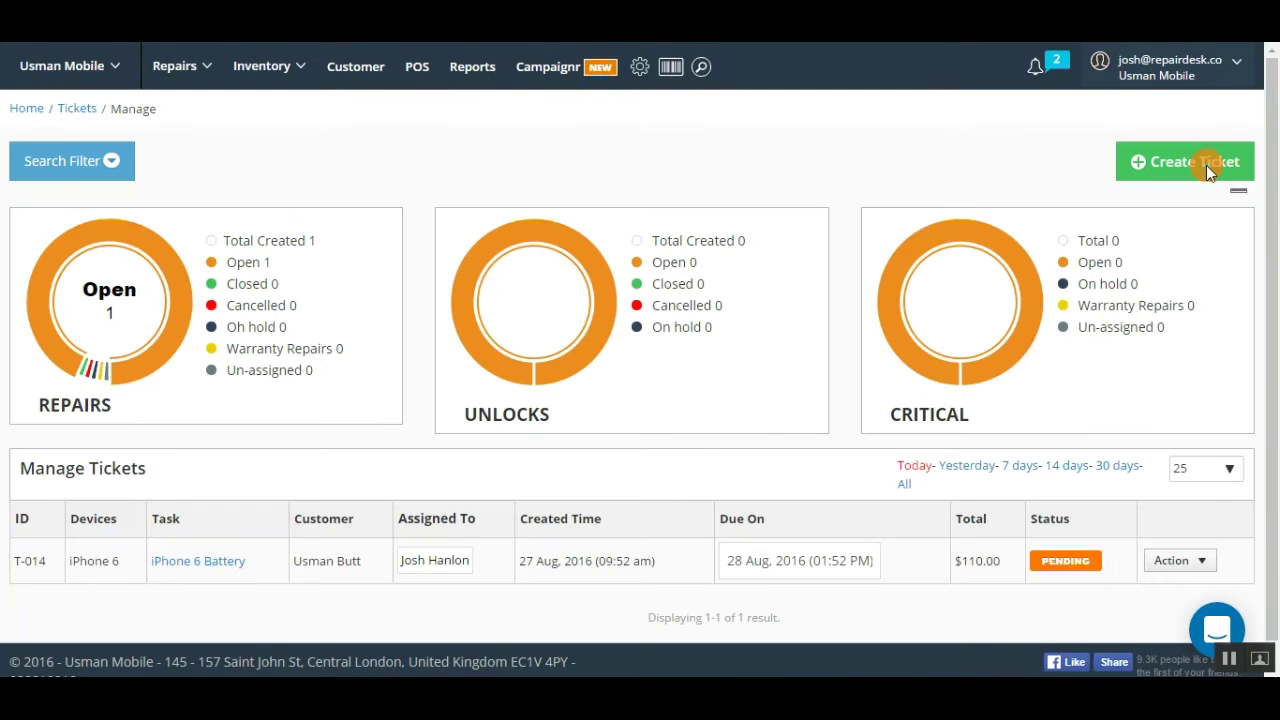
Step: Create a new ticket, keeping its ticket number as T-015
{"action": "left_click", "coordinate": [1206, 165]}
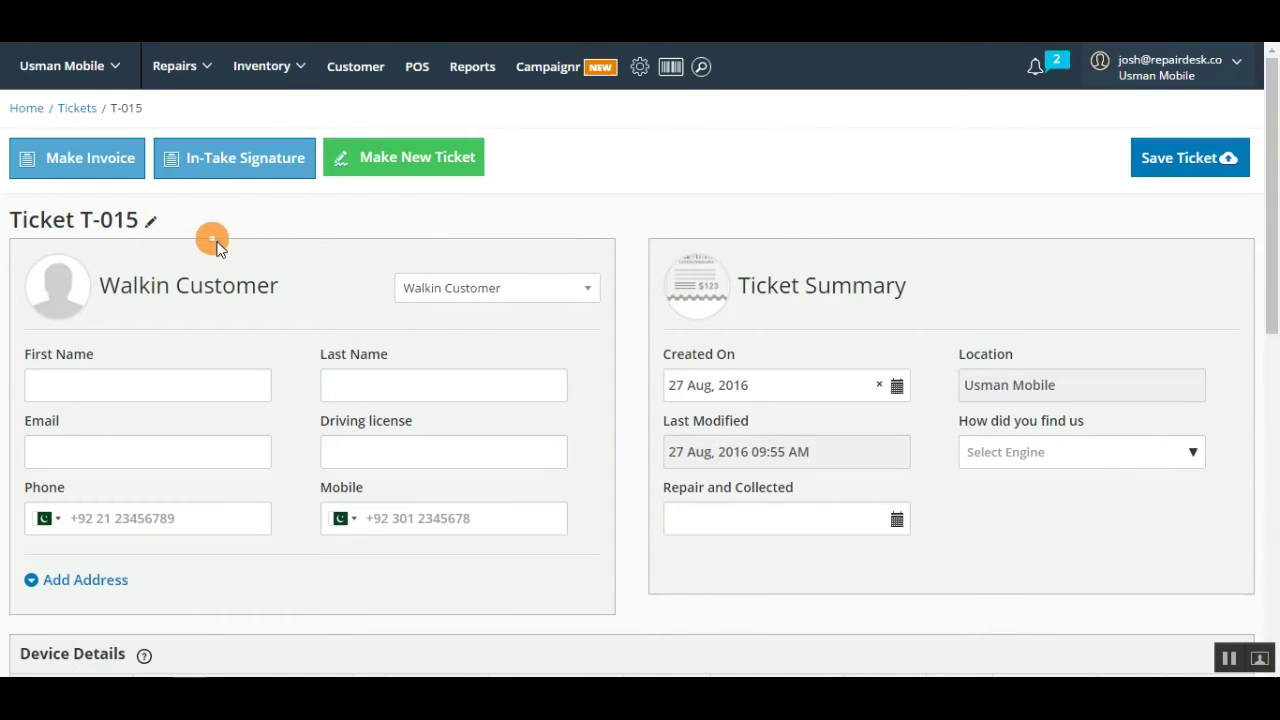
{"action": "left_click_drag", "start_coordinate": [160, 220], "coordinate": [5, 220]}
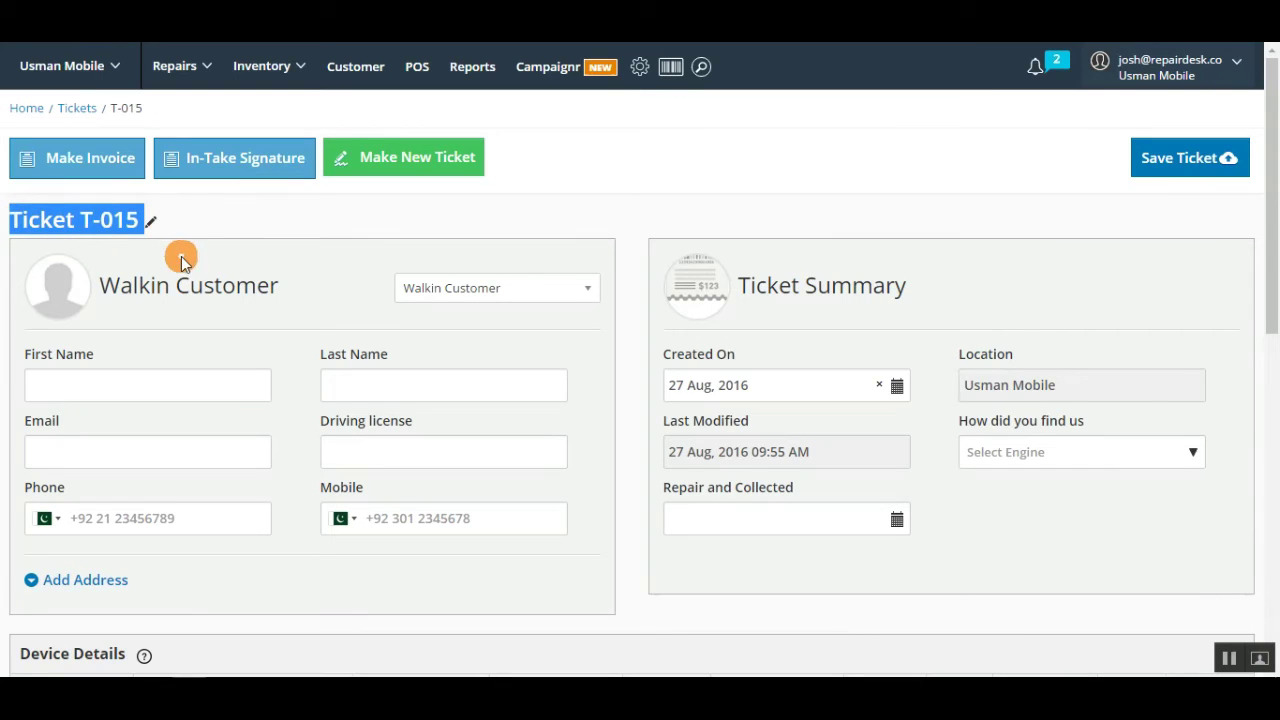
{"action": "left_click", "coordinate": [154, 222]}
{"action": "left_click", "coordinate": [150, 225]}
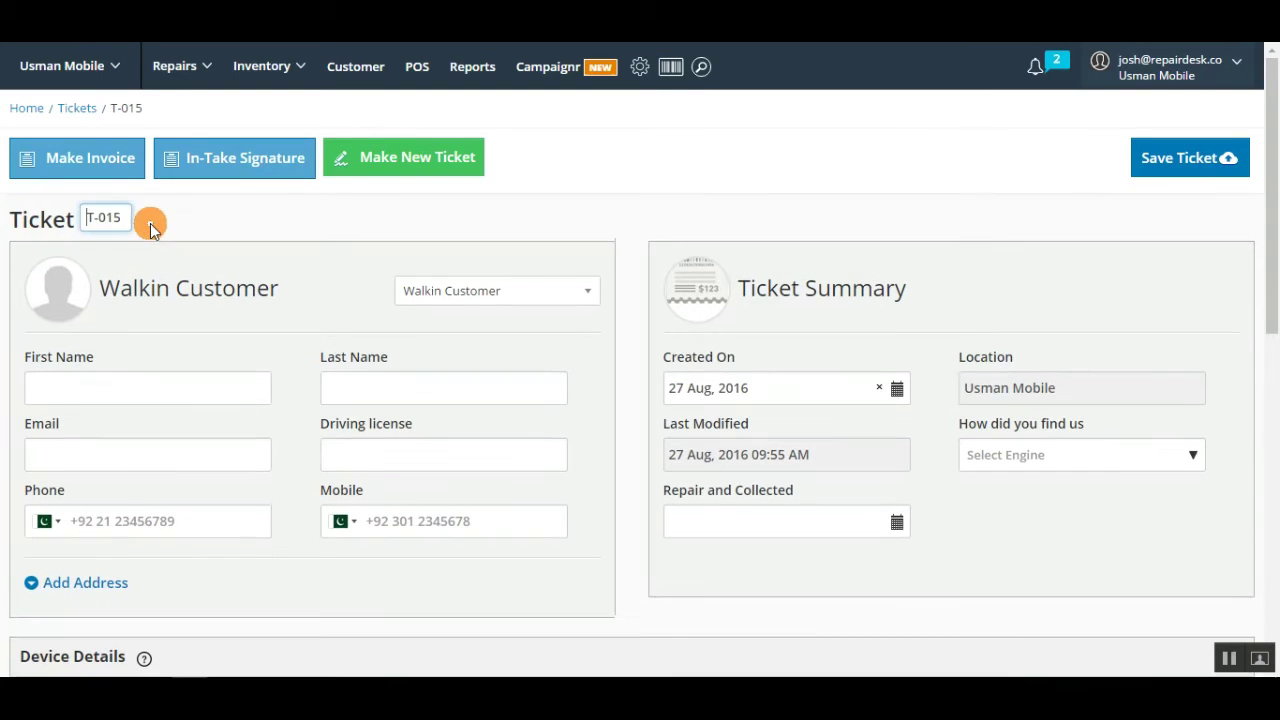
{"action": "left_click_drag", "start_coordinate": [136, 223], "coordinate": [104, 218]}
{"action": "left_click", "coordinate": [89, 217]}
{"action": "left_click", "coordinate": [236, 235]}
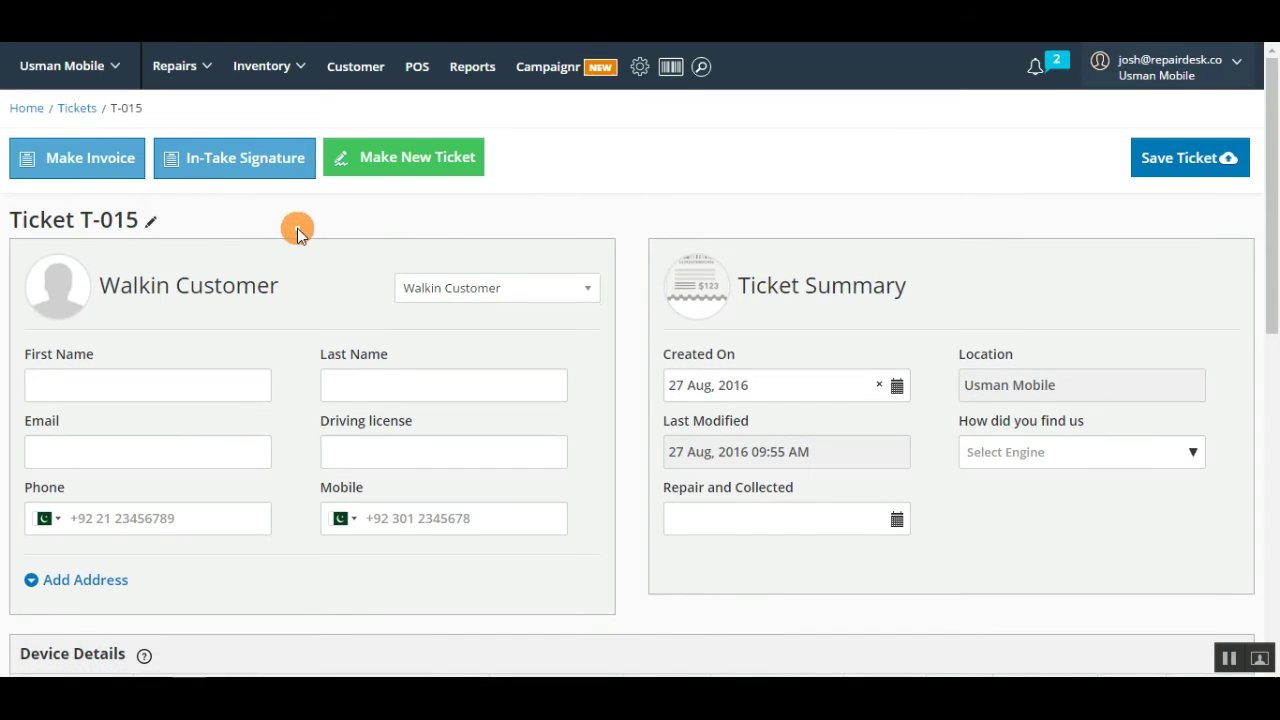
Step: Search the customer list by name and attach the matching existing customer
{"action": "left_click", "coordinate": [589, 293]}
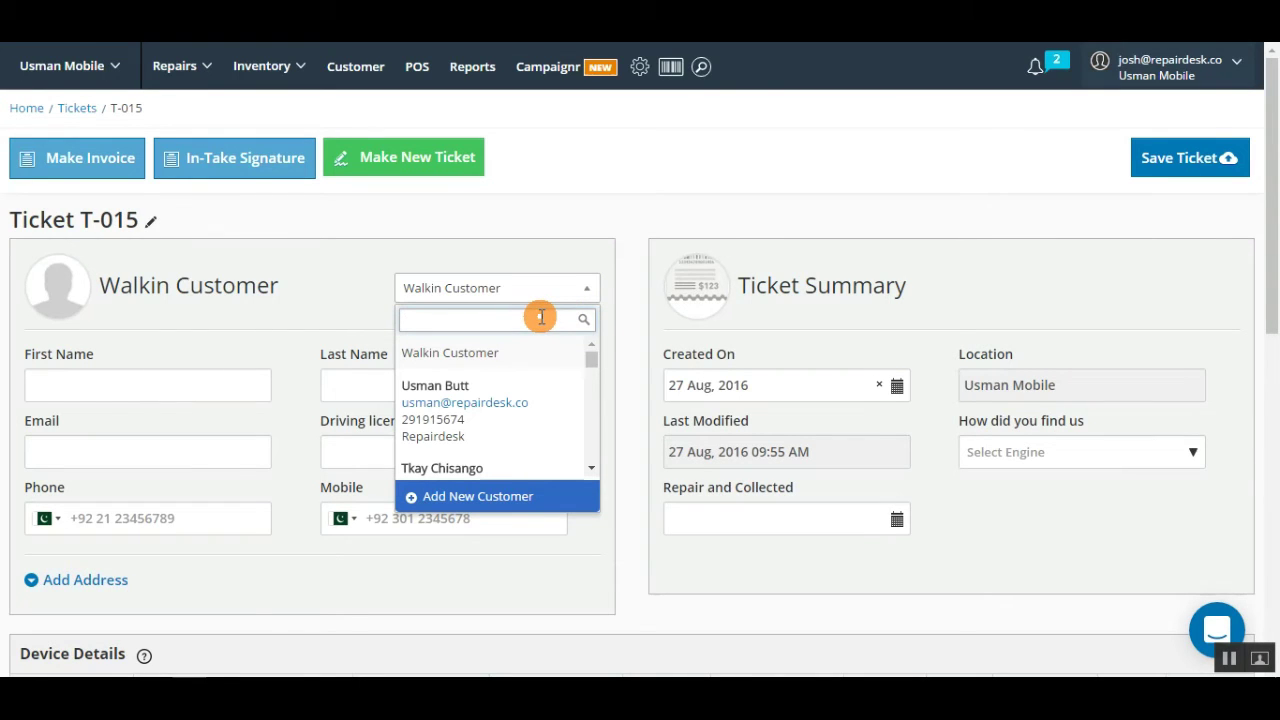
{"action": "type", "text": "johh"}
{"action": "type", "text": "n"}
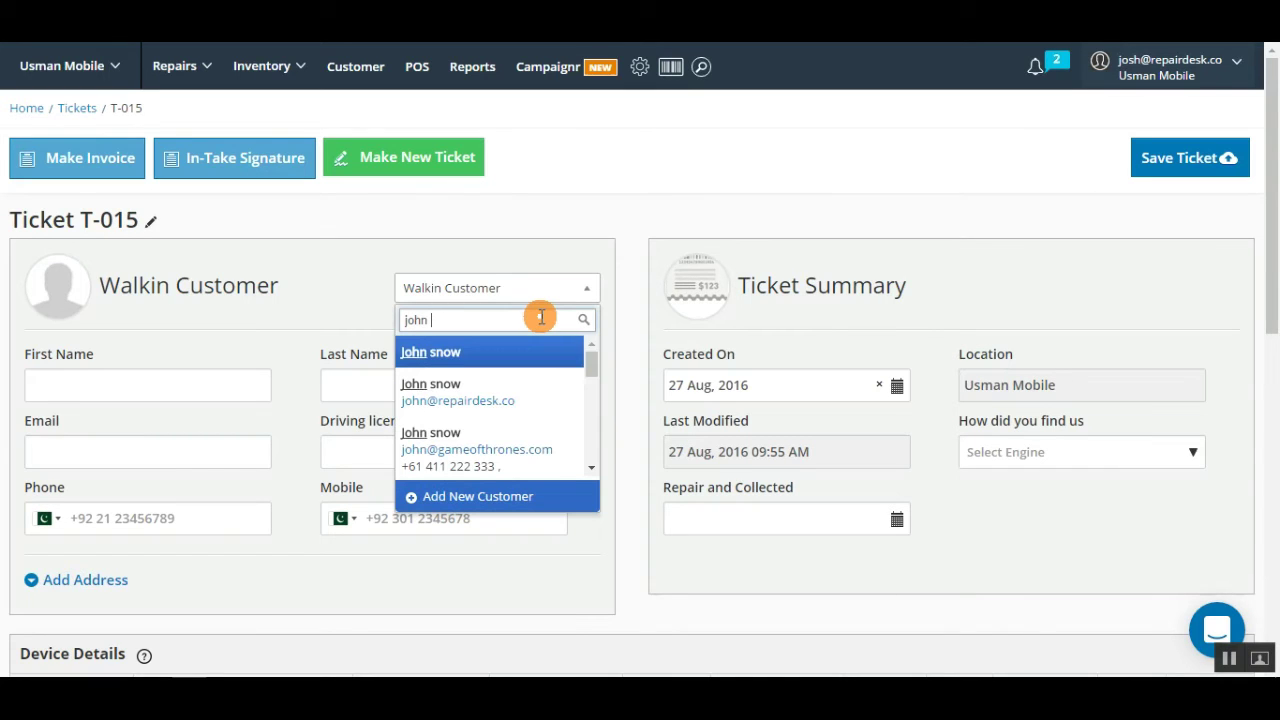
{"action": "left_click", "coordinate": [472, 449]}
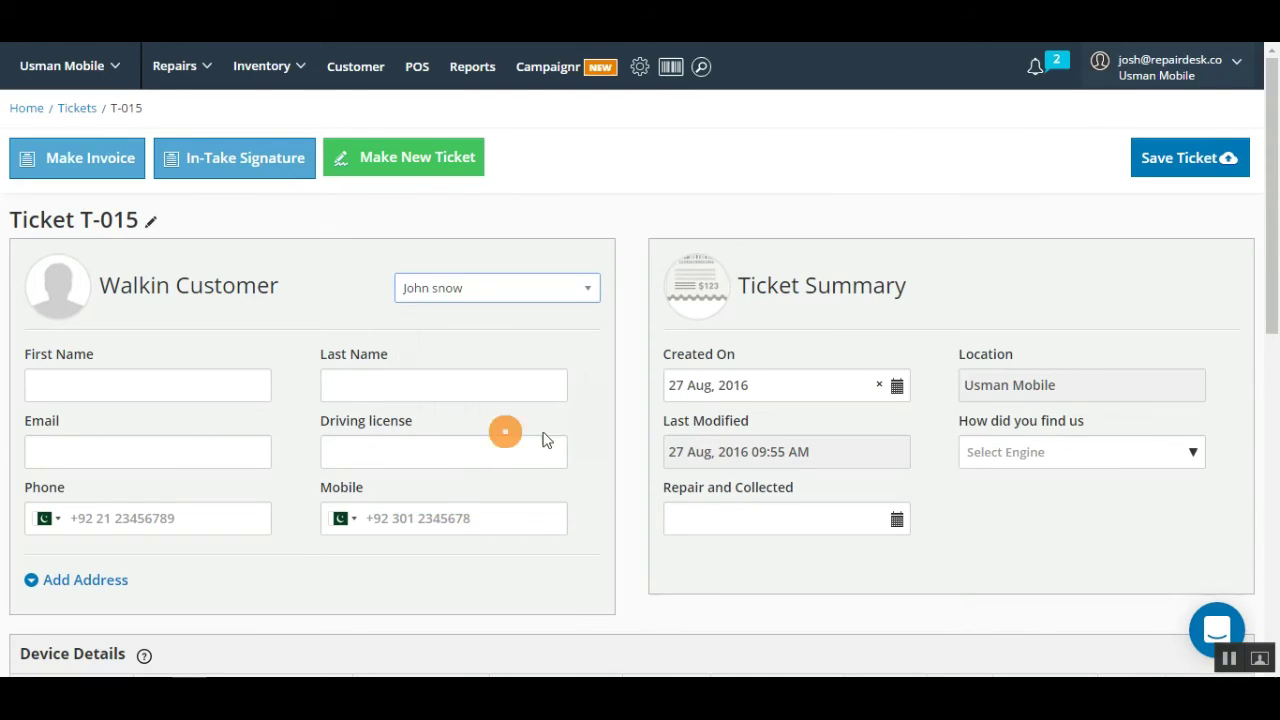
Step: Set the device to iPhone 6 with Battery and Front camera Replacement tasks, and enter its IMEI/serial
{"action": "left_click_drag", "start_coordinate": [1272, 183], "coordinate": [1273, 365]}
{"action": "left_click", "coordinate": [104, 283]}
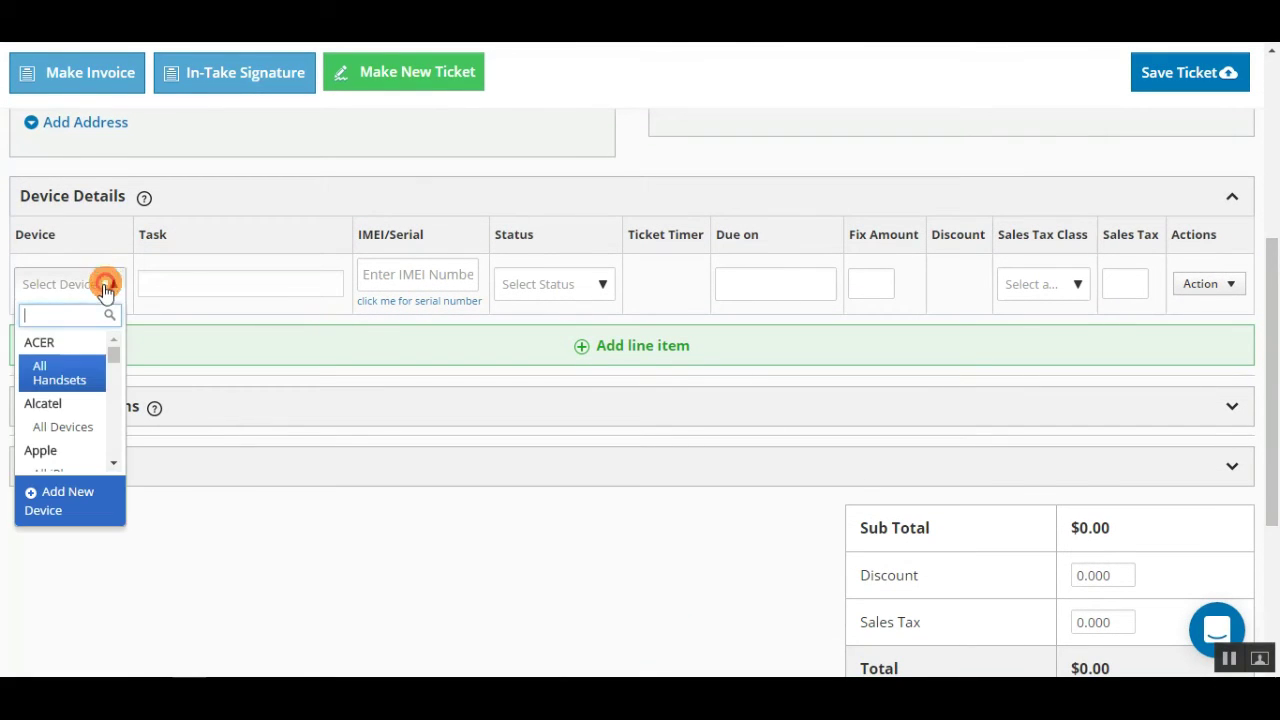
{"action": "type", "text": "ipho"}
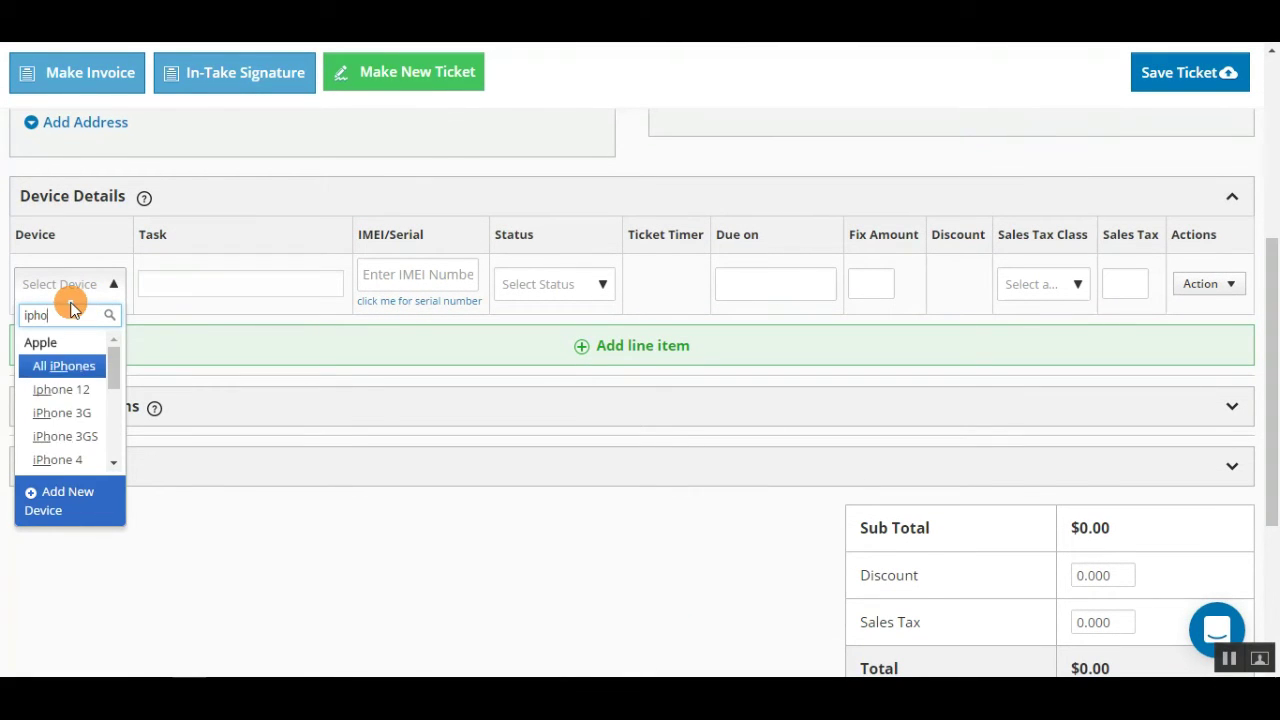
{"action": "type", "text": "ne 6"}
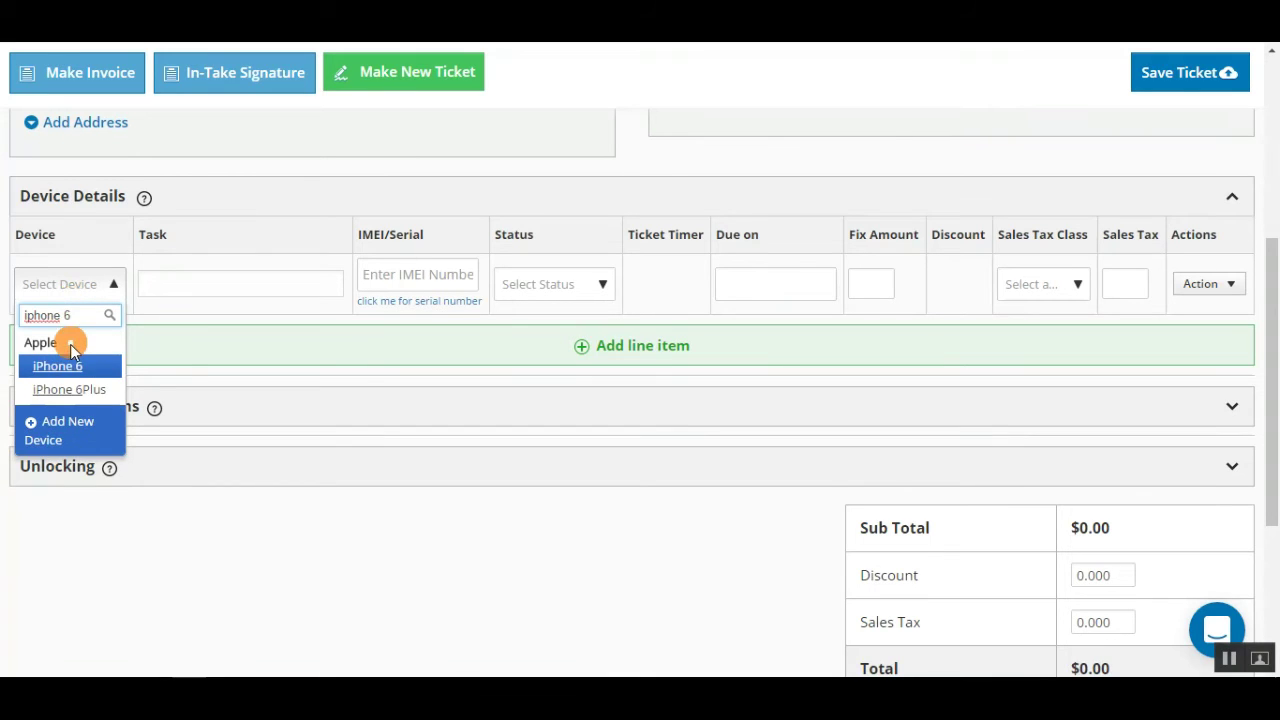
{"action": "left_click", "coordinate": [70, 364]}
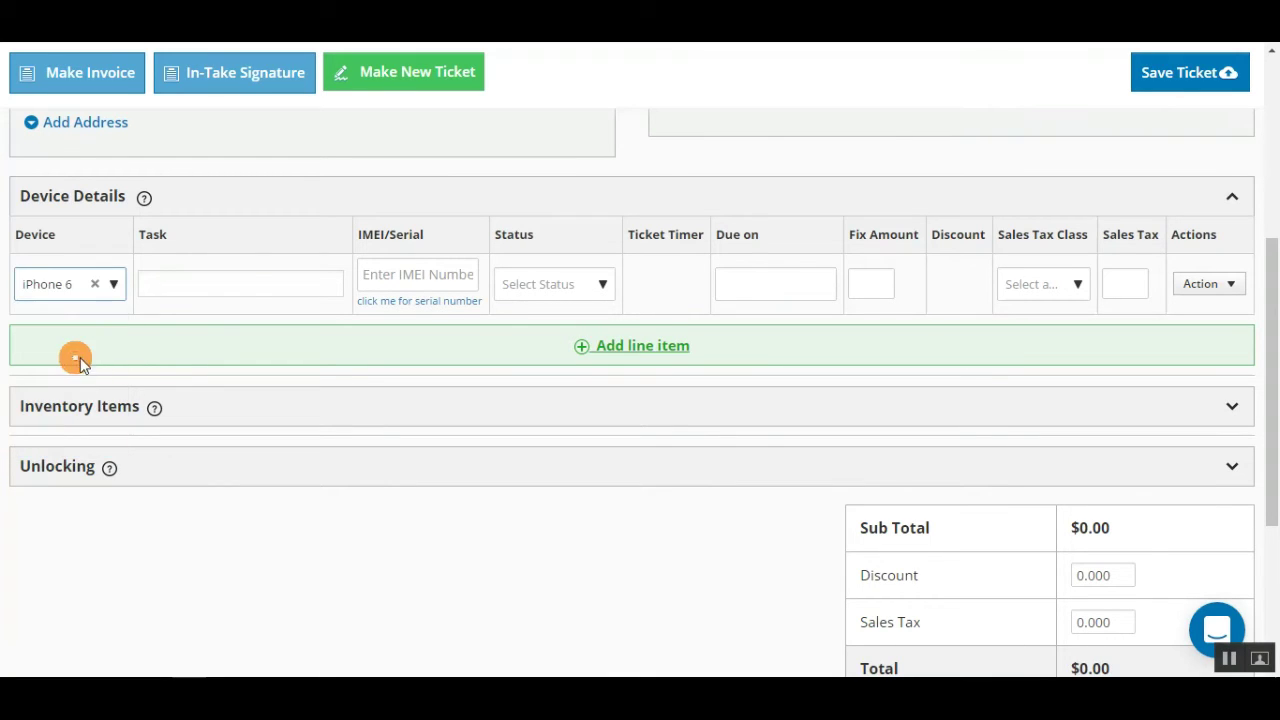
{"action": "left_click", "coordinate": [249, 283]}
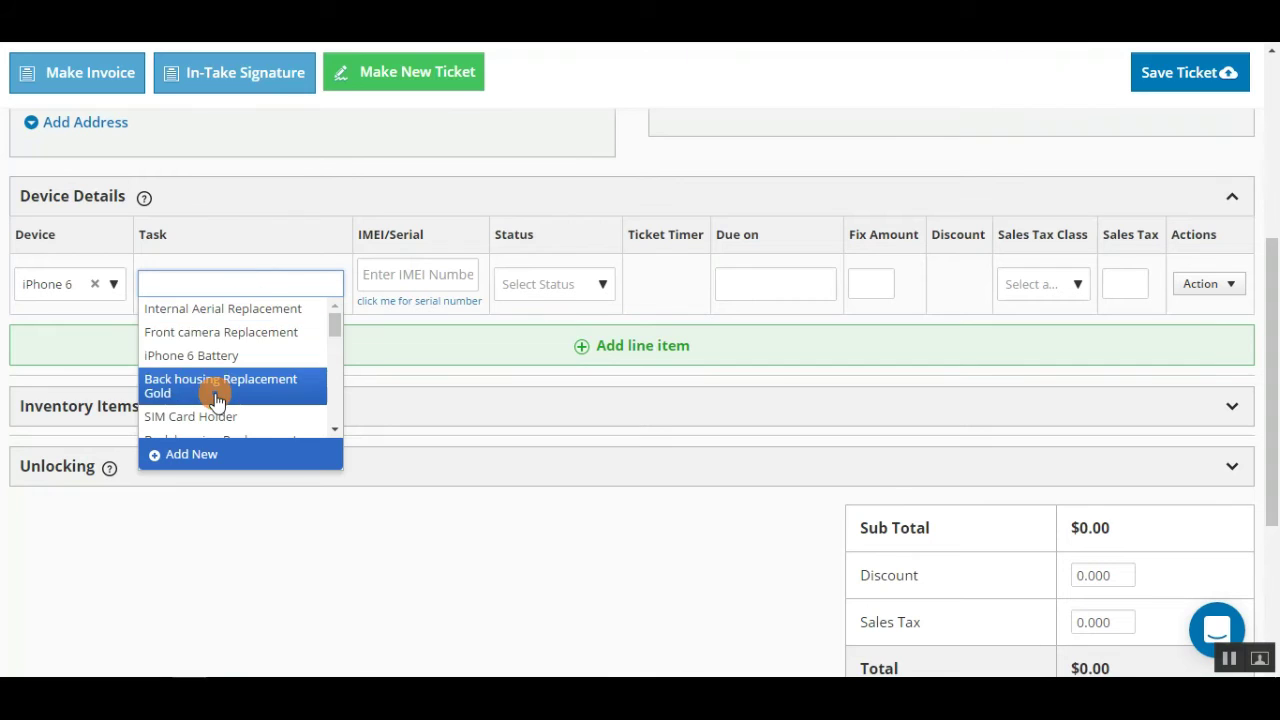
{"action": "left_click", "coordinate": [234, 356]}
{"action": "left_click", "coordinate": [458, 279]}
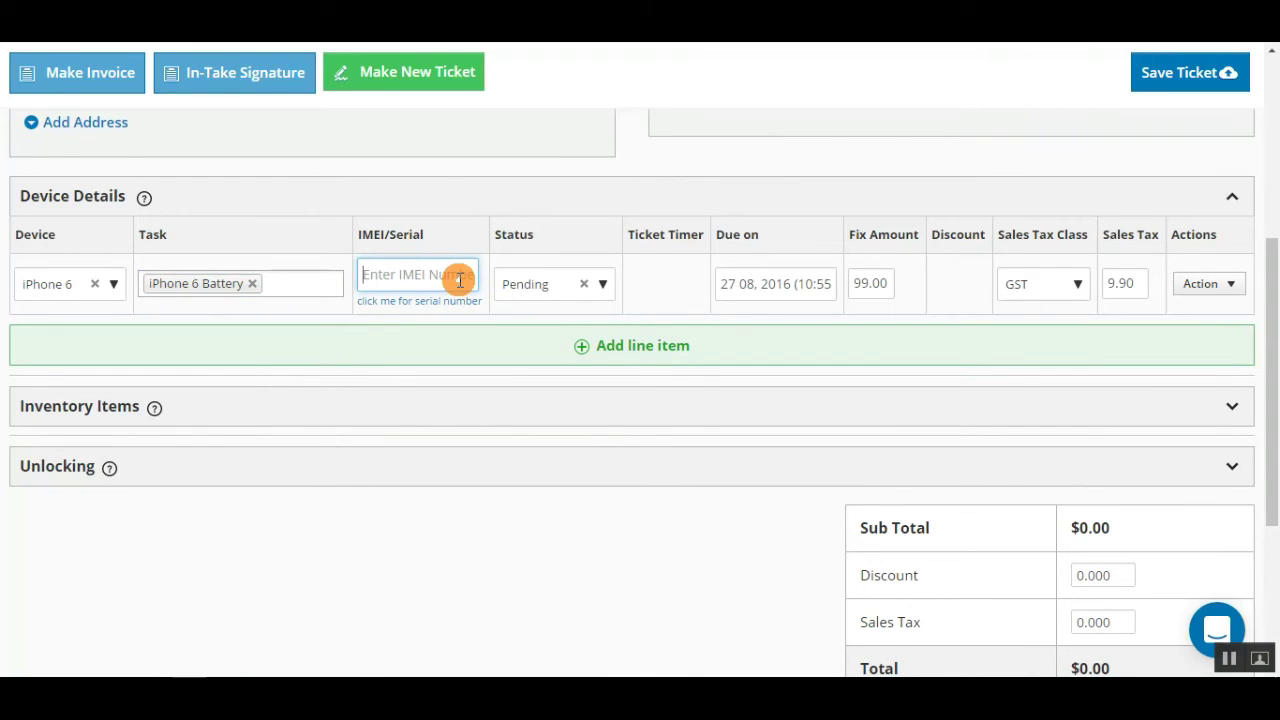
{"action": "left_click", "coordinate": [331, 283]}
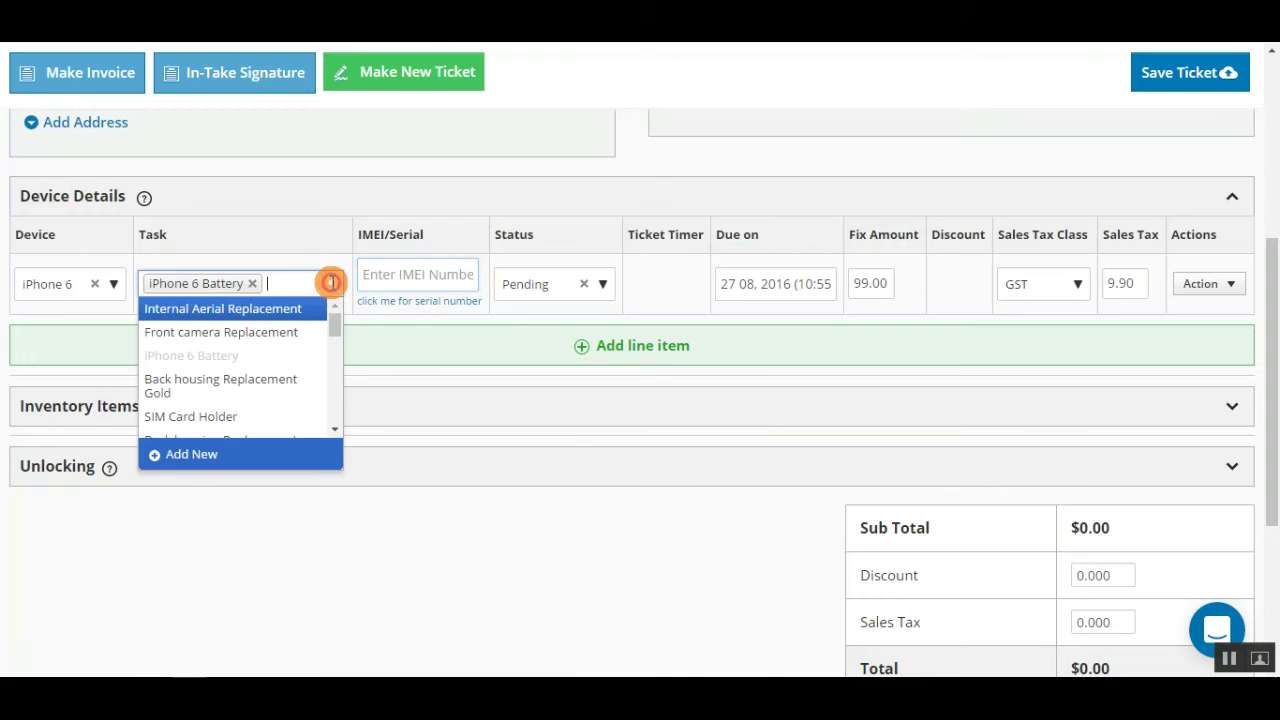
{"action": "left_click", "coordinate": [286, 331]}
{"action": "left_click", "coordinate": [432, 284]}
{"action": "type", "text": "8688968686"}
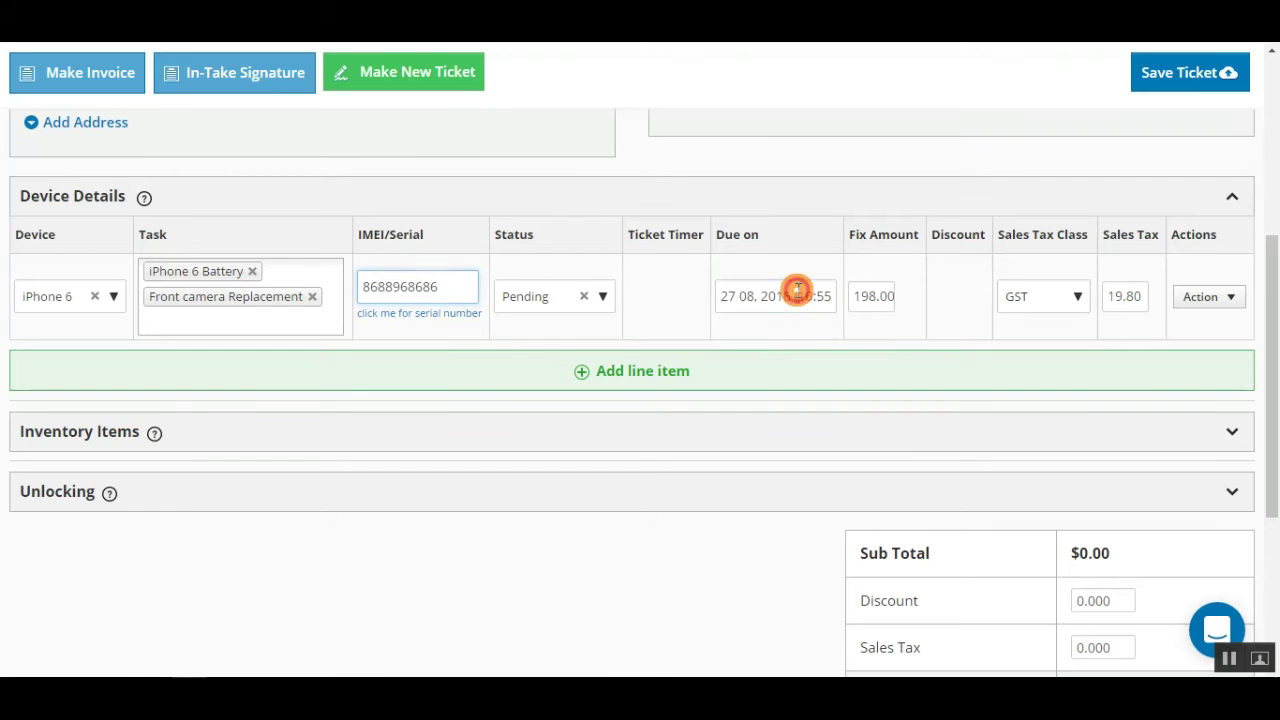
Step: Set the due date to 28 Aug 2016 and fix amount 198.00, then add the line item
{"action": "left_click", "coordinate": [794, 294]}
{"action": "left_click", "coordinate": [746, 489]}
{"action": "left_click", "coordinate": [888, 290]}
{"action": "left_click", "coordinate": [1100, 300]}
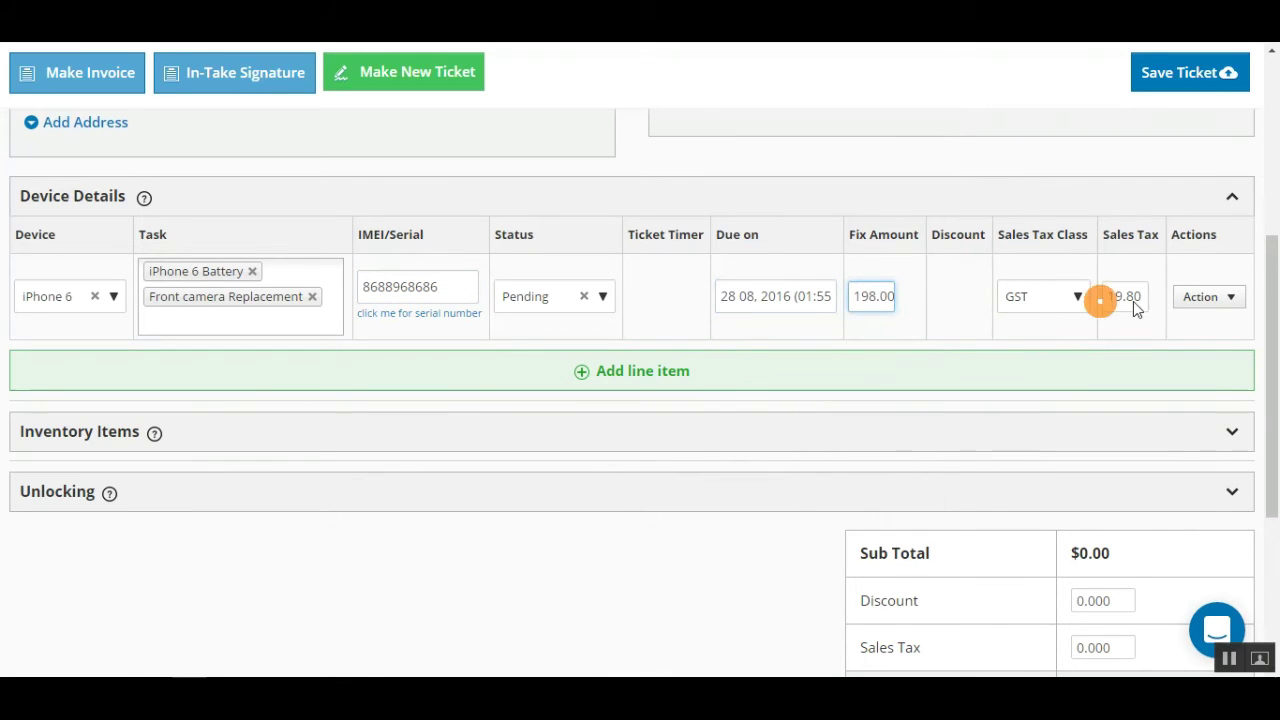
{"action": "left_click", "coordinate": [664, 378]}
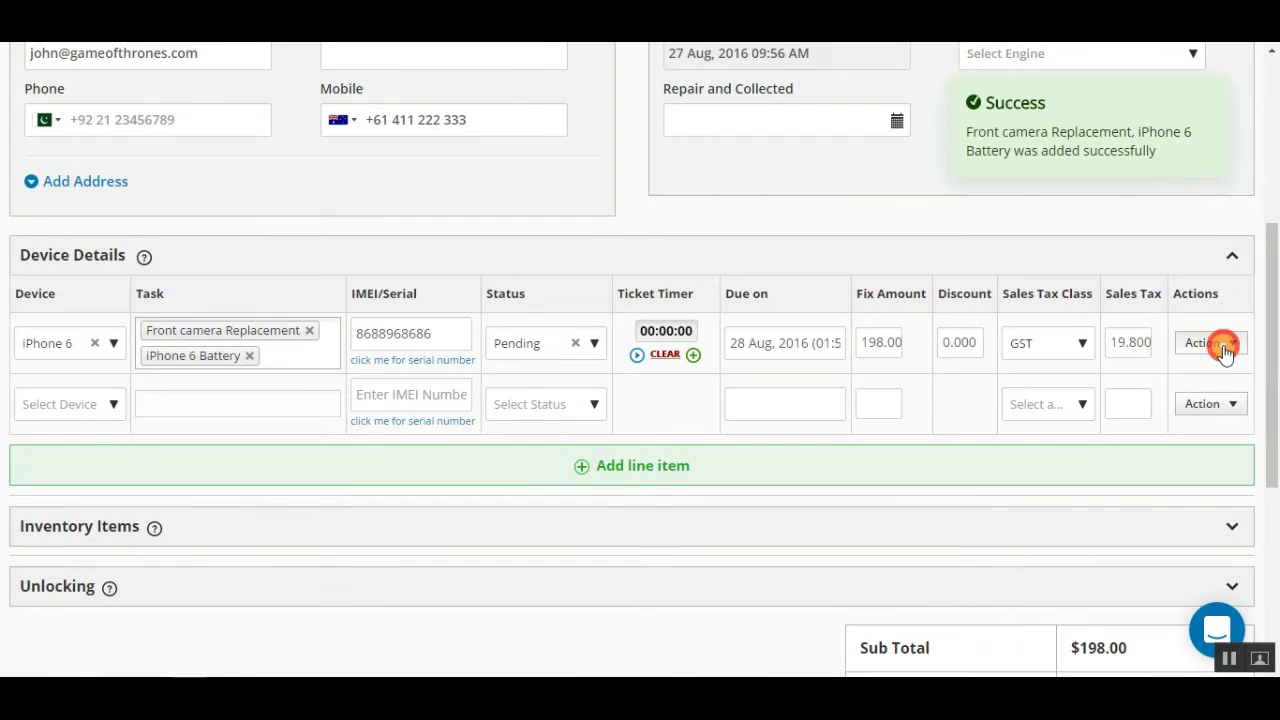
Step: Mark Volume Button and Mute Switch as failed in the iPhone 6 pre-repair check, assign a technician, and save
{"action": "left_click", "coordinate": [1215, 343]}
{"action": "left_click", "coordinate": [1150, 440]}
{"action": "left_click", "coordinate": [370, 244]}
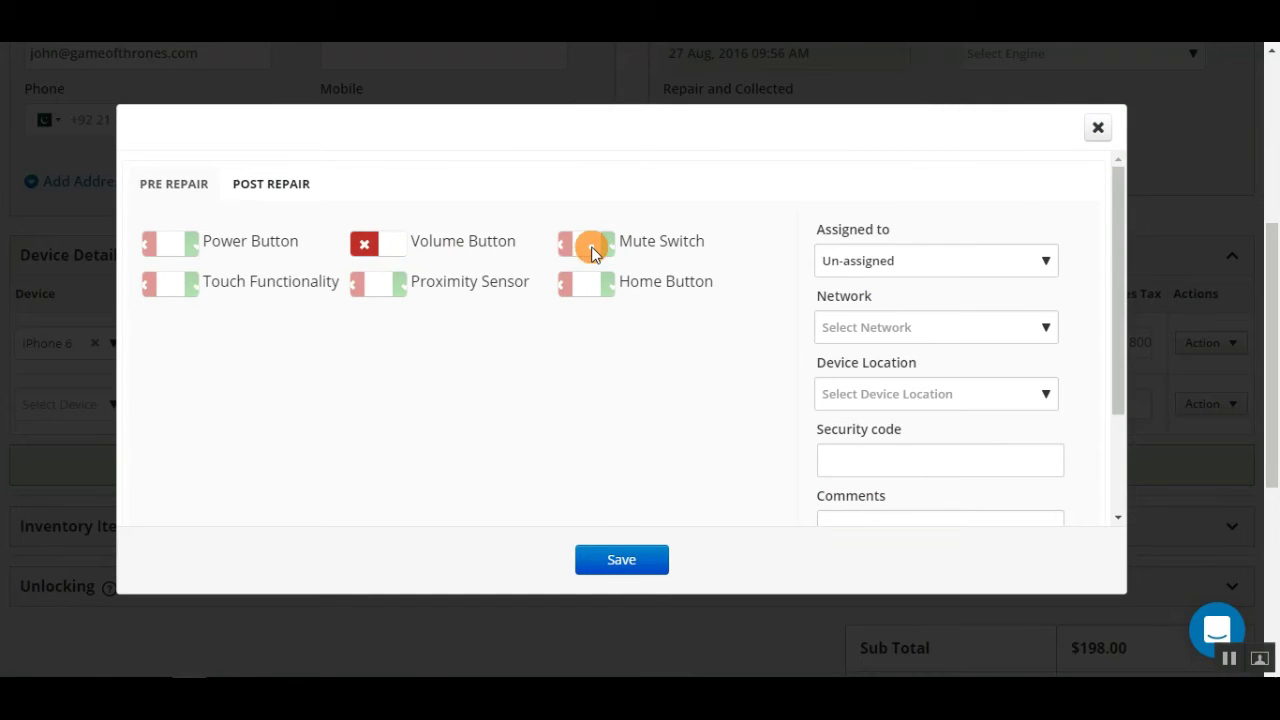
{"action": "left_click", "coordinate": [592, 253]}
{"action": "left_click", "coordinate": [975, 260]}
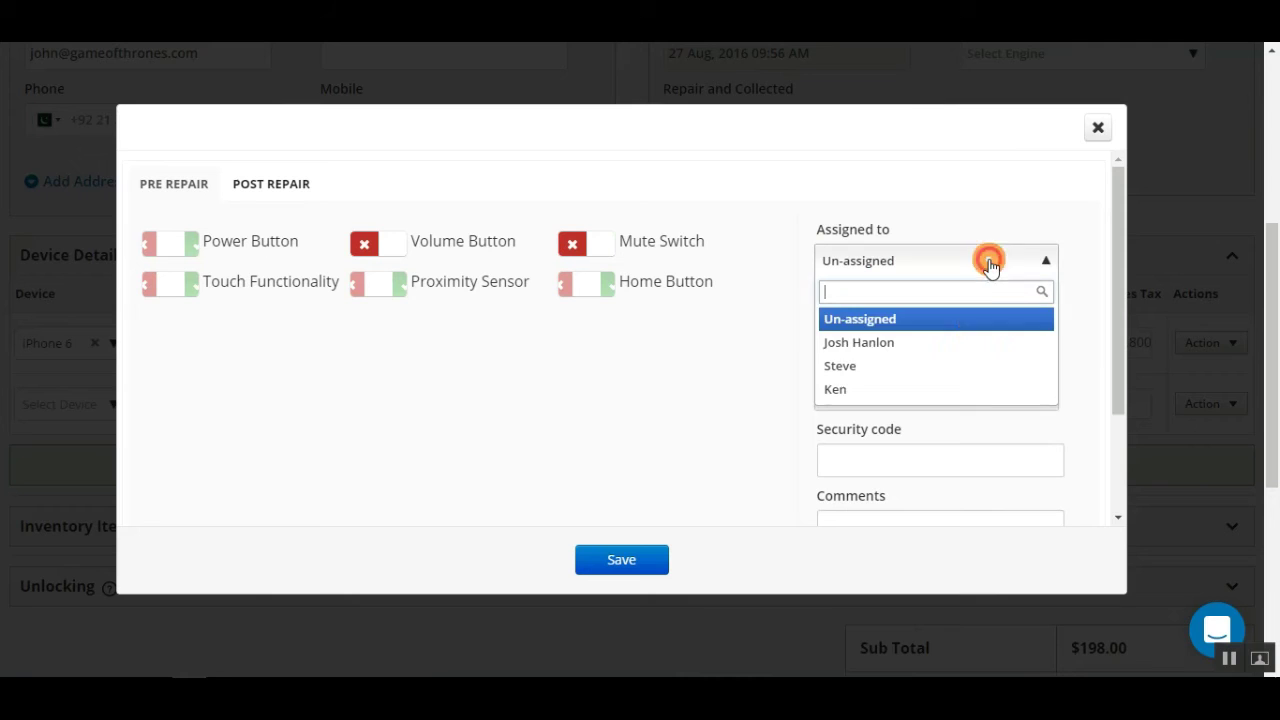
{"action": "left_click", "coordinate": [948, 365]}
{"action": "left_click", "coordinate": [603, 560]}
Step: Choose to add a private comment from the iPhone 6 repair's actions
{"action": "left_click", "coordinate": [1235, 405]}
{"action": "left_click", "coordinate": [1234, 346]}
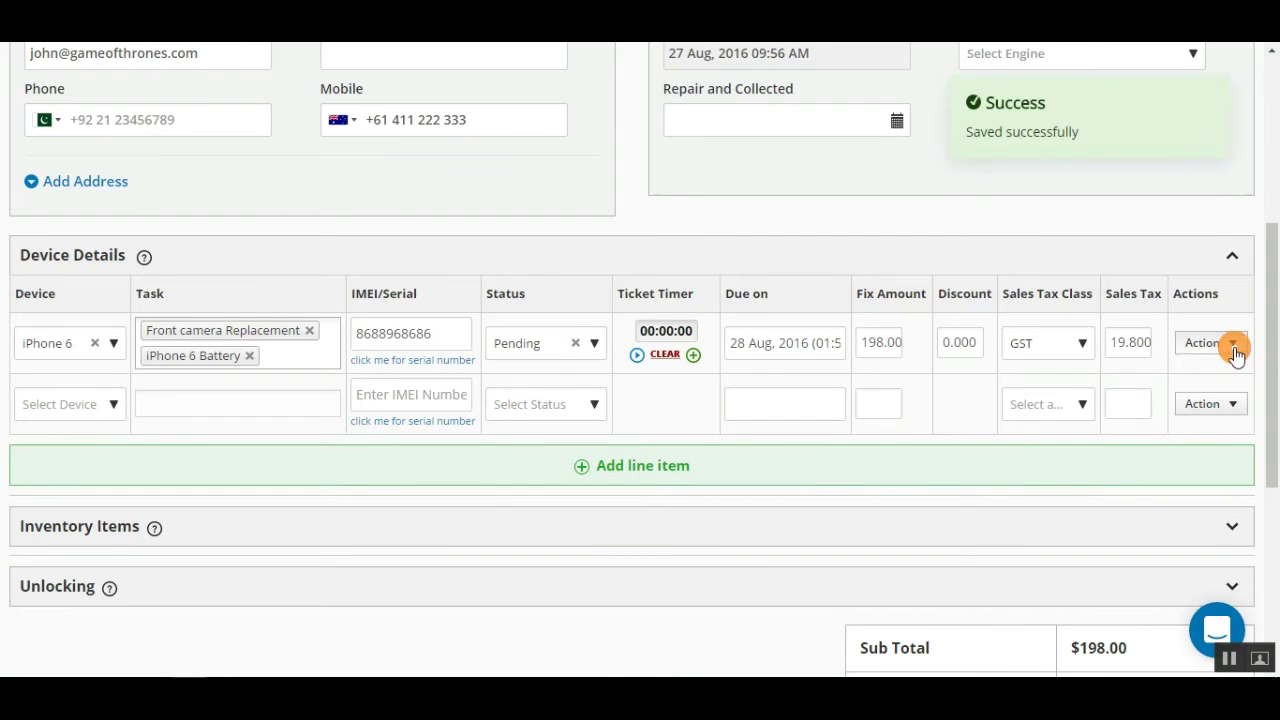
{"action": "left_click", "coordinate": [1135, 513]}
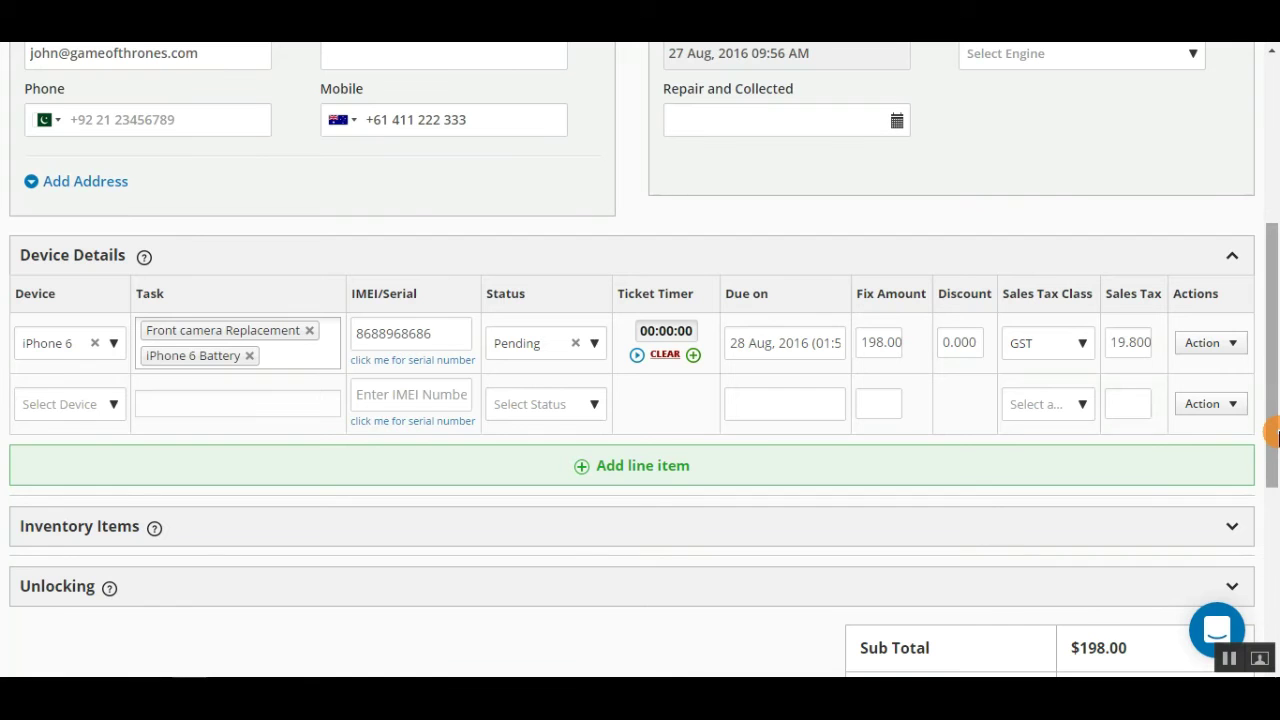
{"action": "scroll", "coordinate": [1270, 380], "scroll_direction": "up", "scroll_amount": 5}
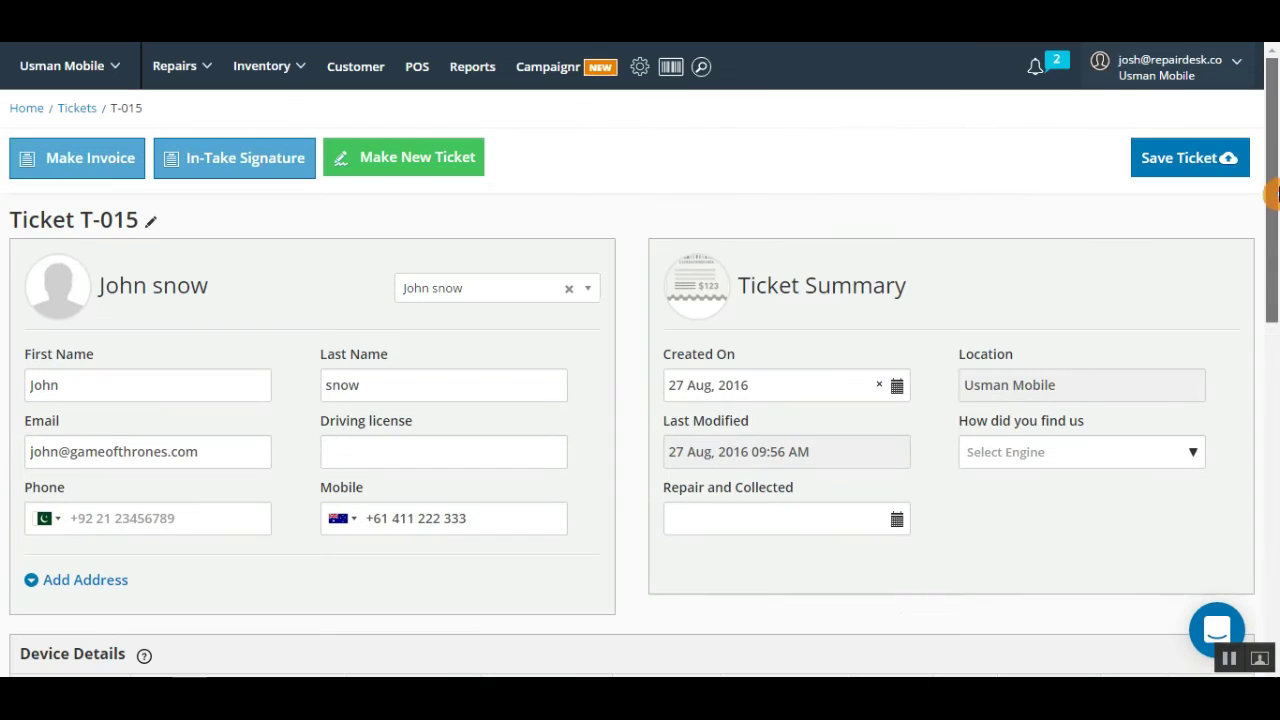
Step: Save ticket T-016 and change the iPhone 6 repair status from Pending to Repaired
{"action": "left_click", "coordinate": [1205, 163]}
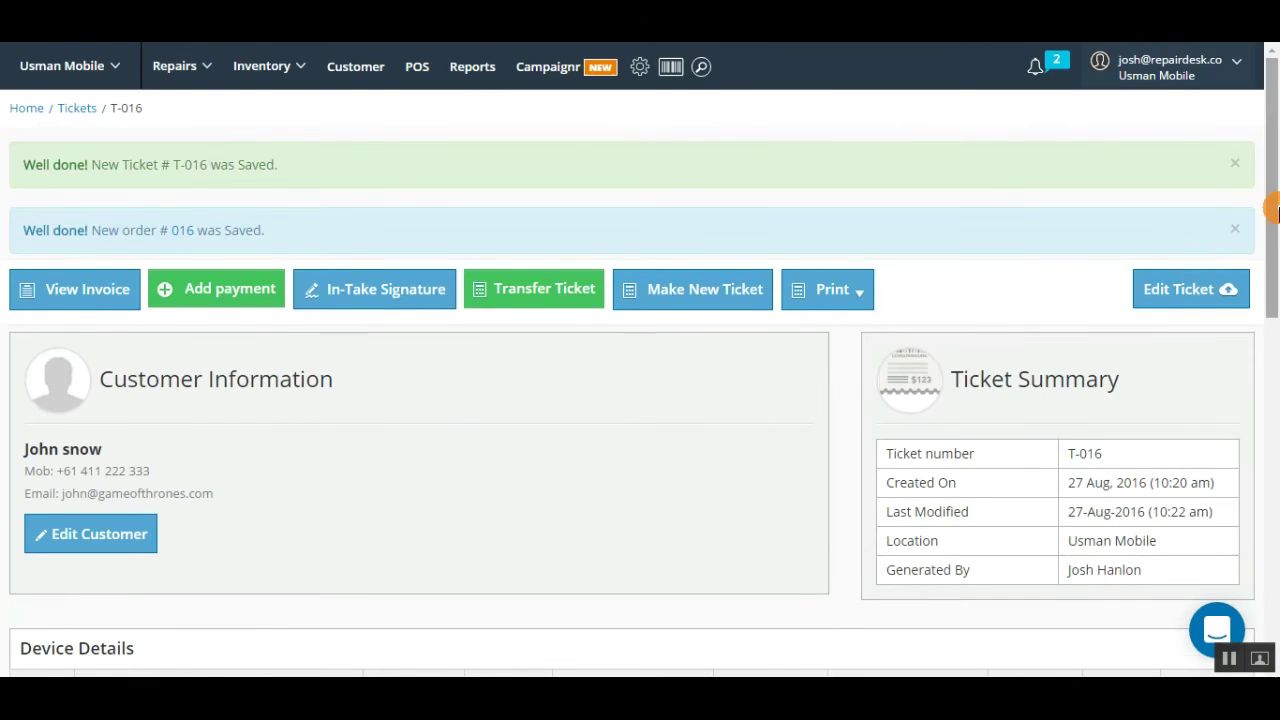
{"action": "scroll", "coordinate": [1272, 250], "scroll_direction": "down", "scroll_amount": 3}
{"action": "scroll", "coordinate": [1270, 265], "scroll_direction": "down", "scroll_amount": 2}
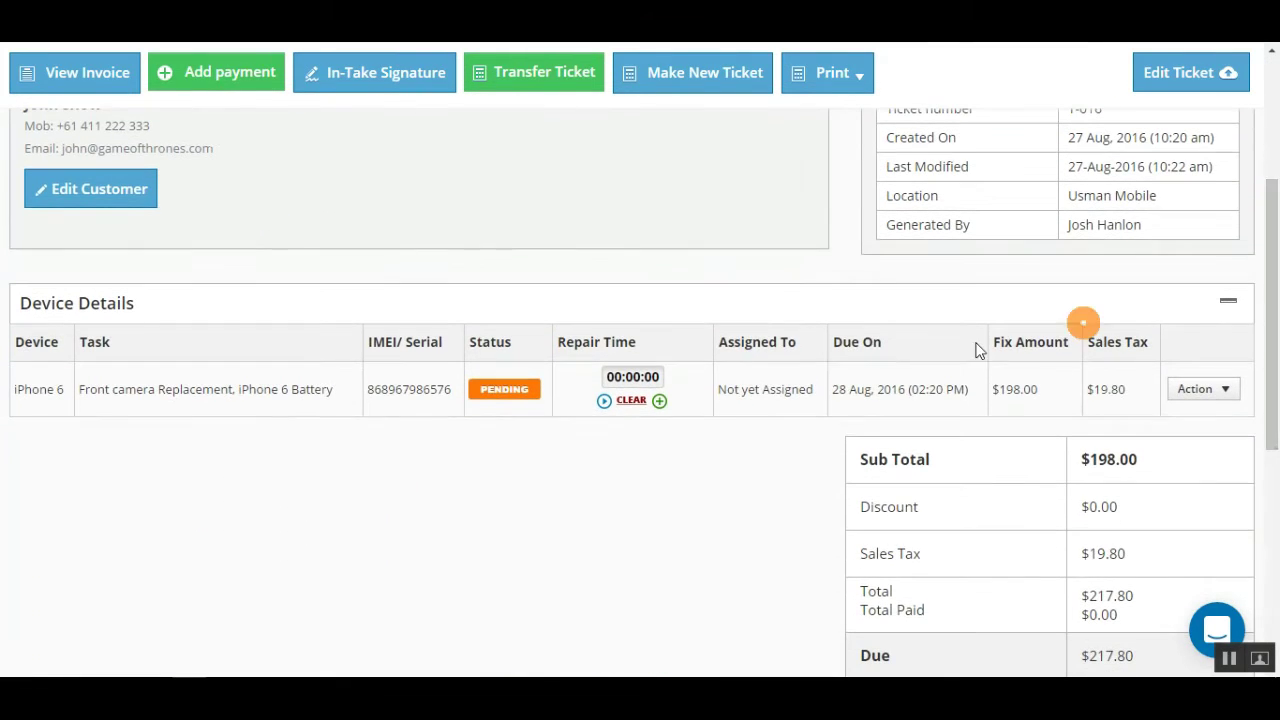
{"action": "left_click", "coordinate": [525, 395]}
{"action": "left_click", "coordinate": [534, 394]}
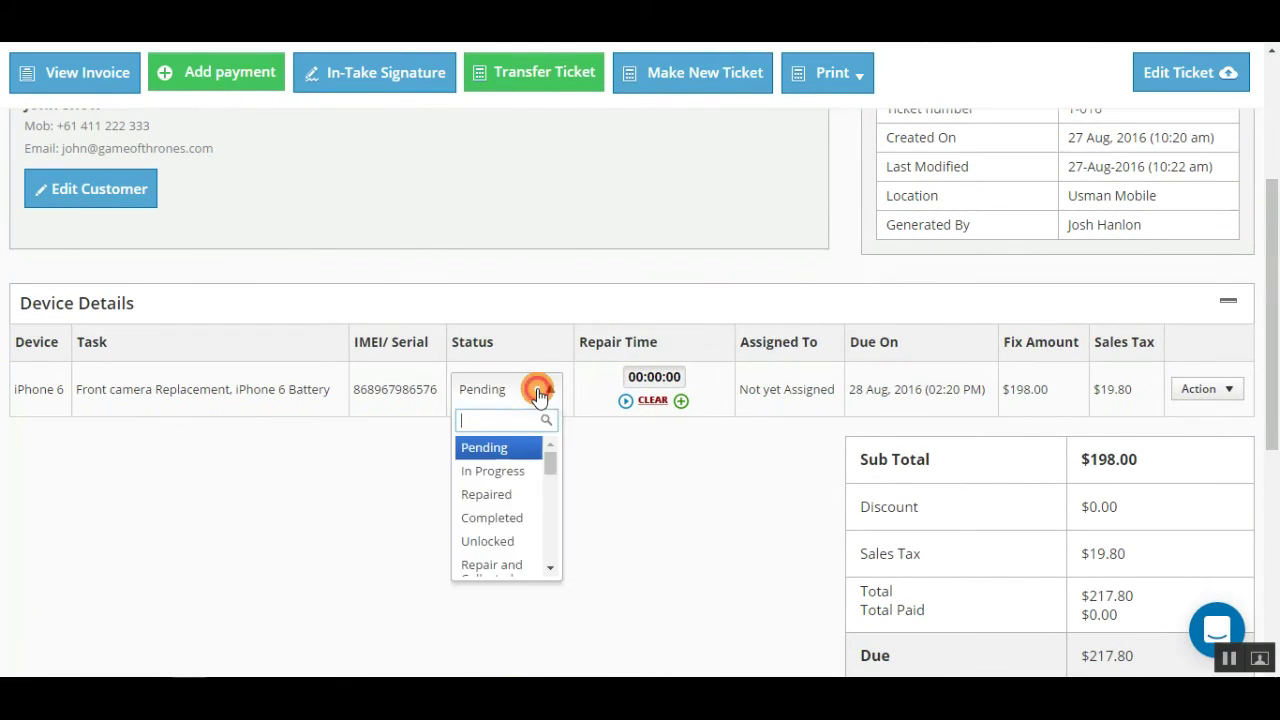
{"action": "left_click", "coordinate": [517, 494]}
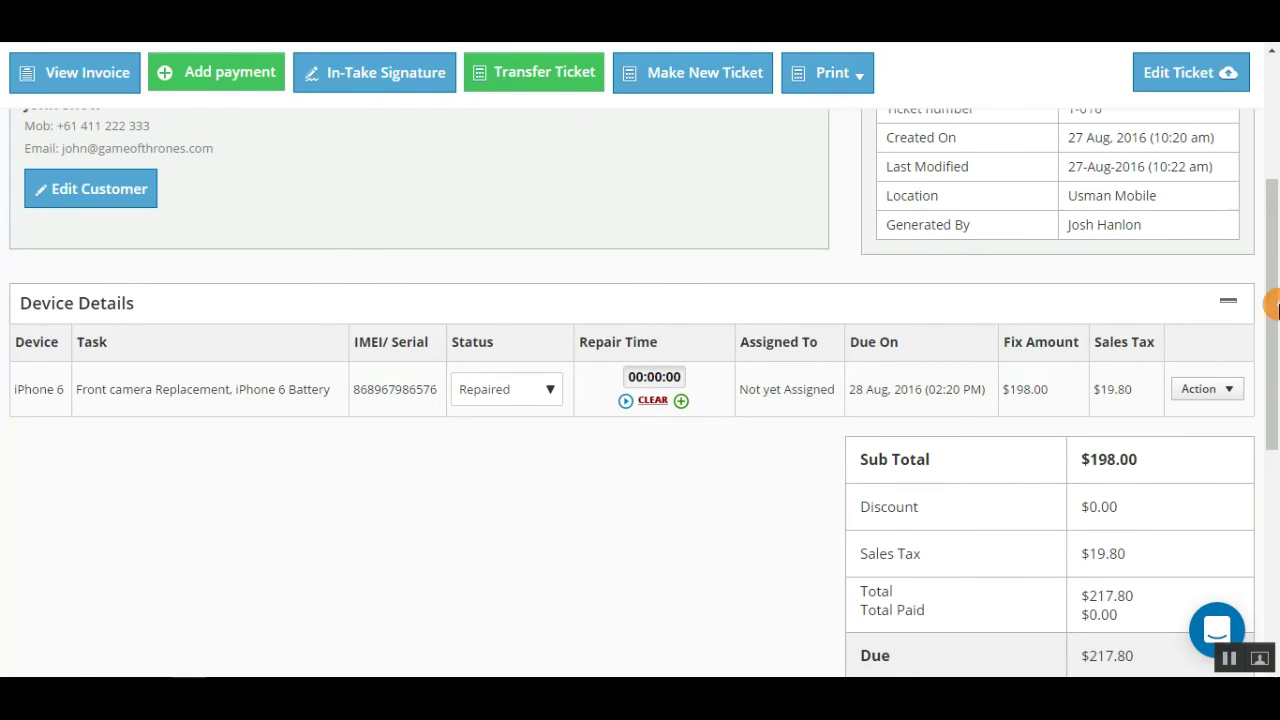
{"action": "scroll", "coordinate": [1266, 277], "scroll_direction": "up", "scroll_amount": 5}
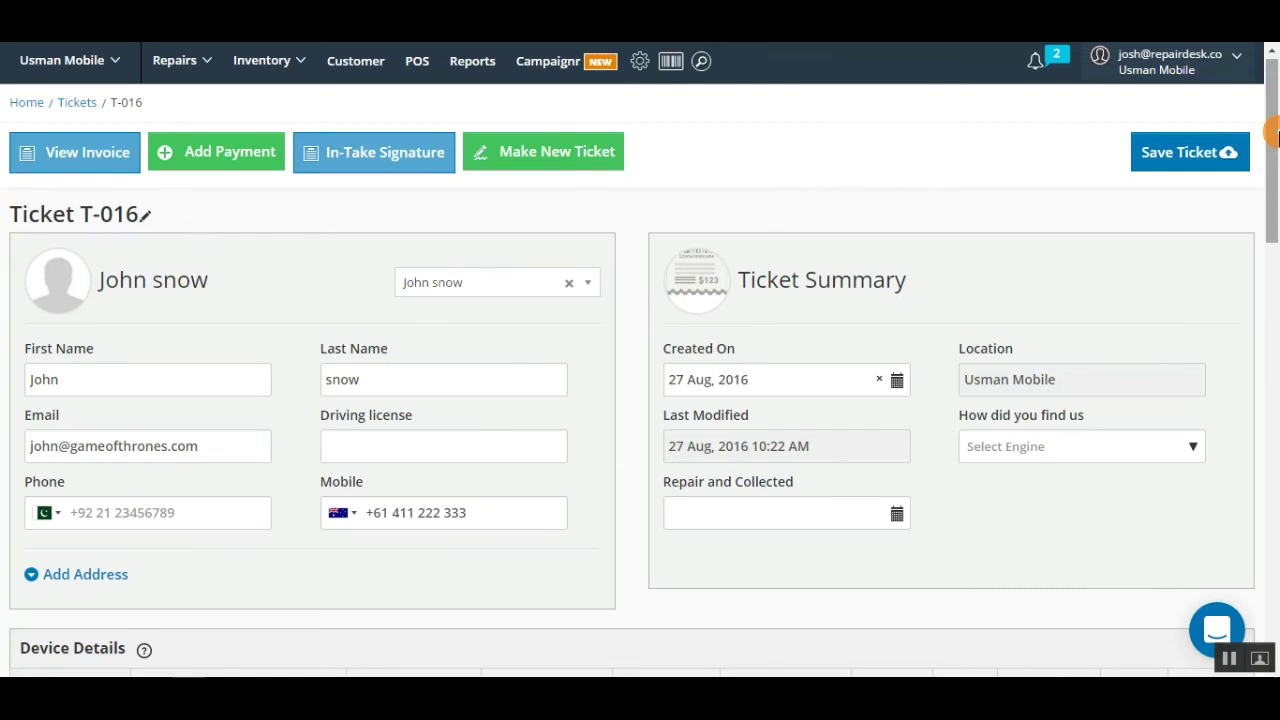
{"action": "left_click_drag", "start_coordinate": [1274, 135], "coordinate": [1274, 392]}
Step: Add an HTC One X Screen catalog item line, referenced to the iPhone 6 repair
{"action": "left_click", "coordinate": [84, 386]}
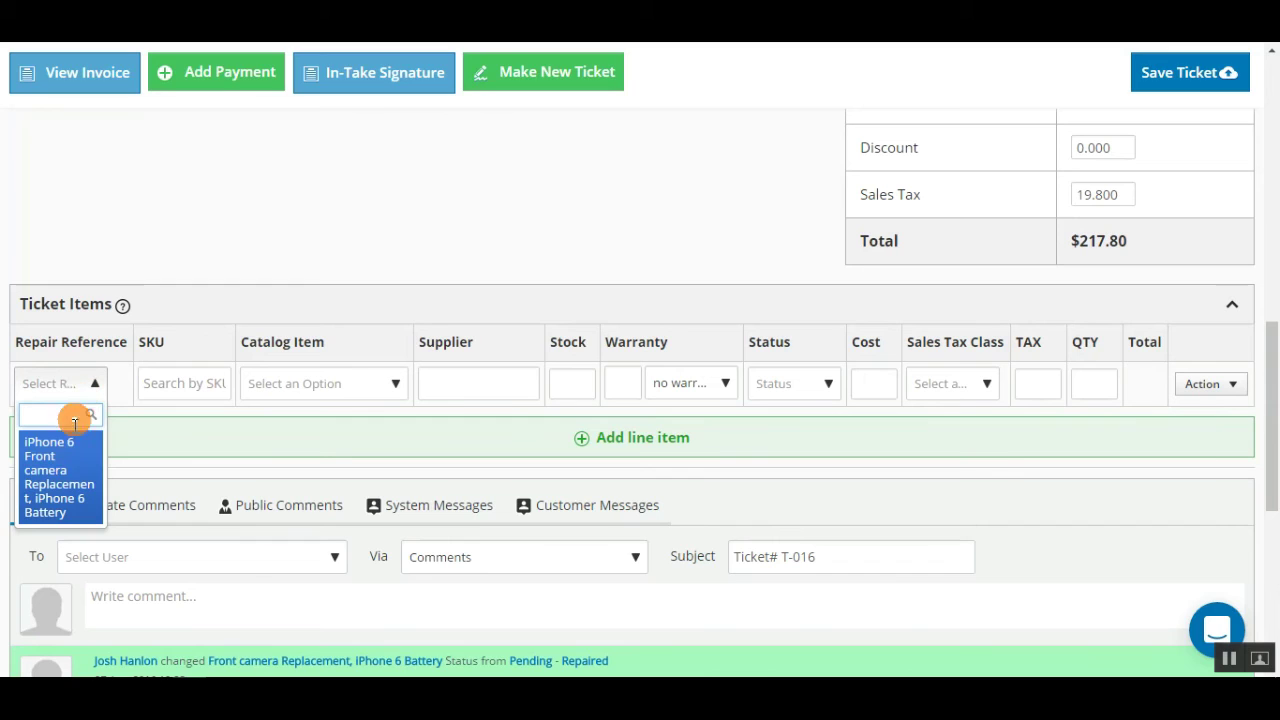
{"action": "left_click", "coordinate": [64, 484]}
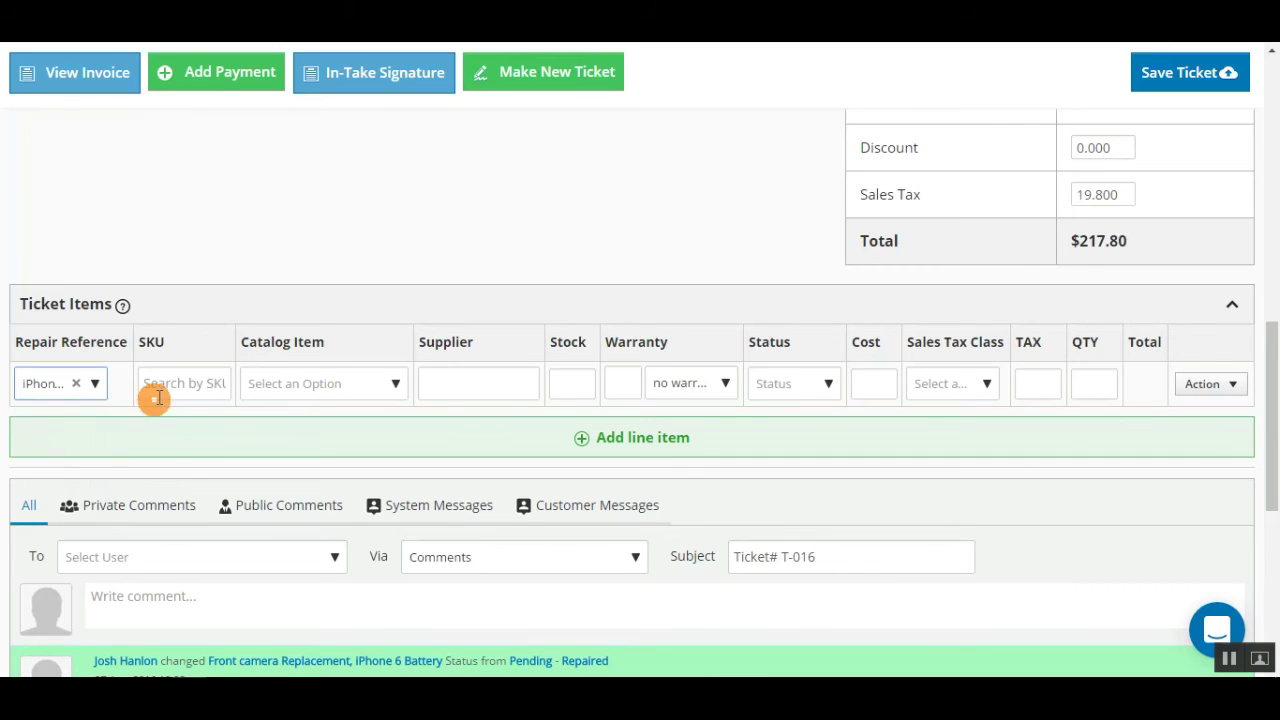
{"action": "left_click", "coordinate": [304, 395]}
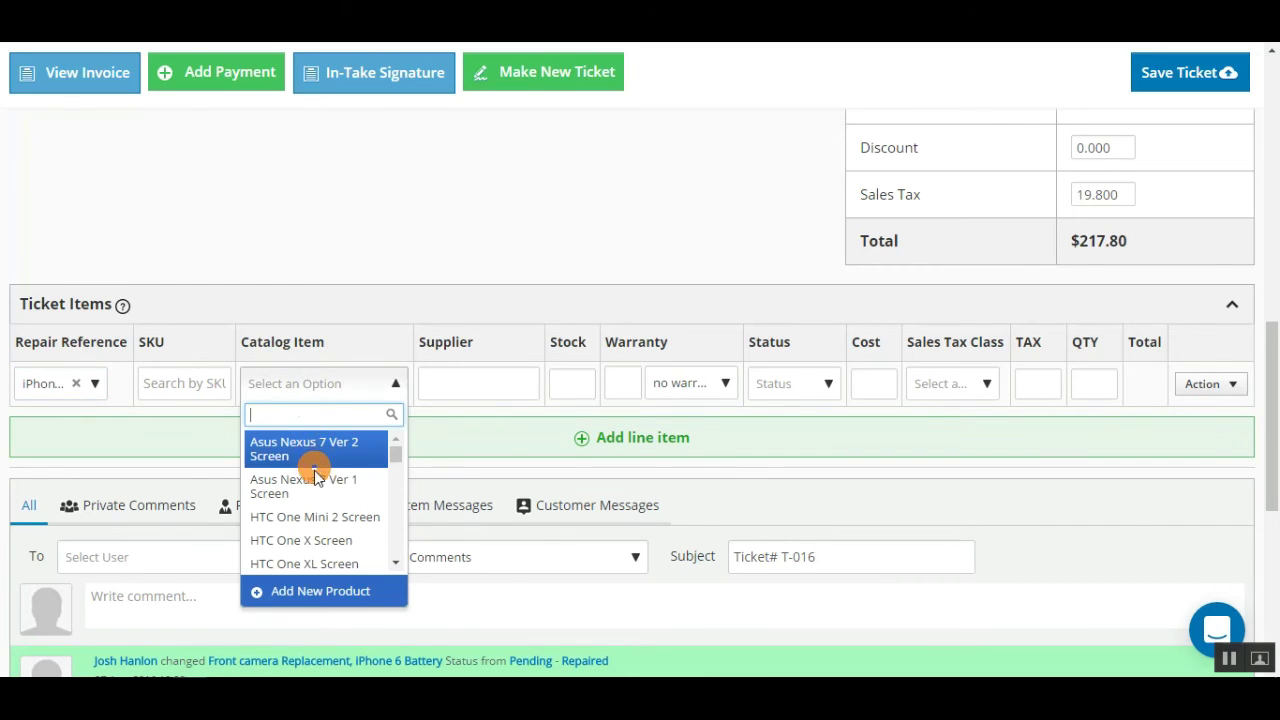
{"action": "left_click", "coordinate": [315, 540]}
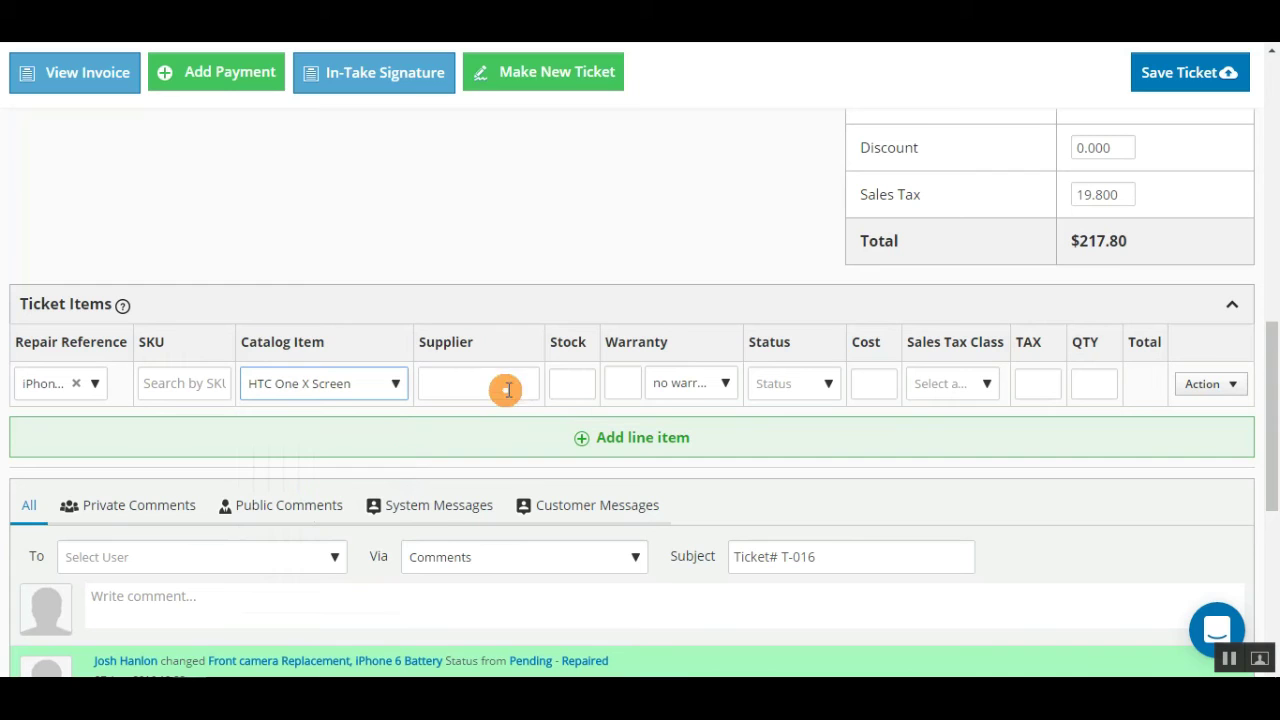
{"action": "left_click", "coordinate": [655, 442]}
{"action": "left_click_drag", "start_coordinate": [1272, 420], "coordinate": [1274, 371]}
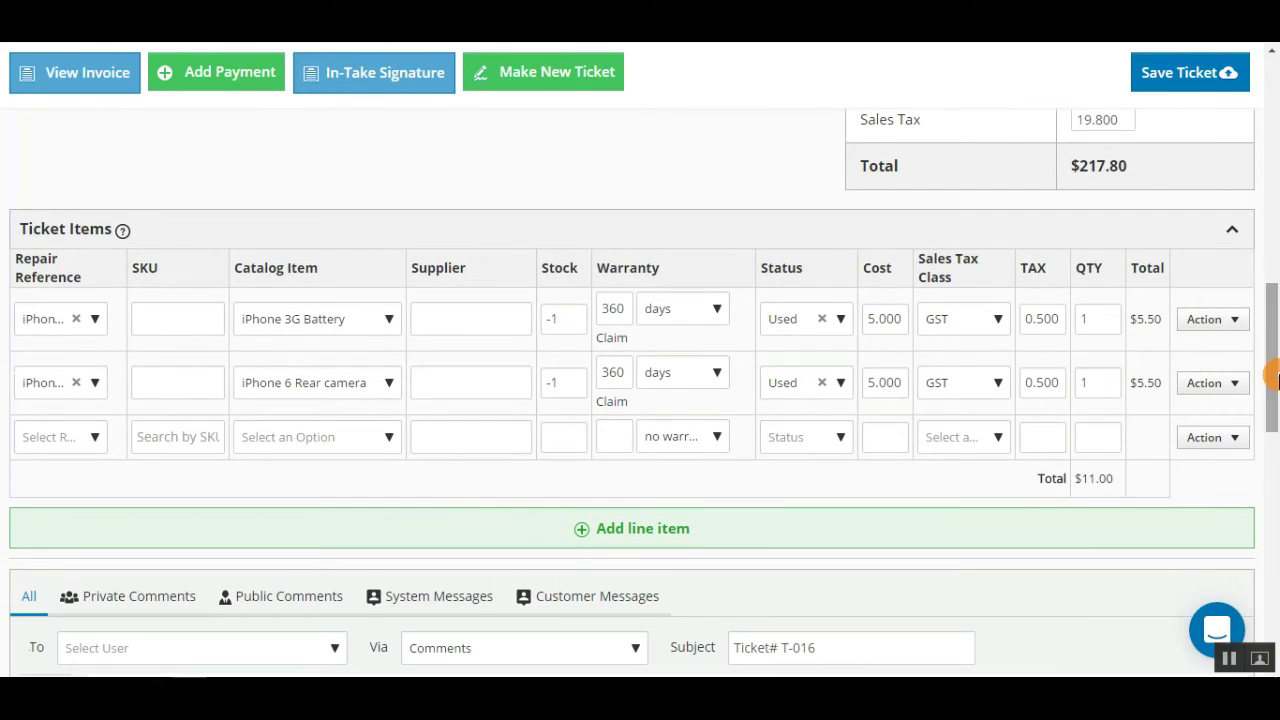
Step: Keep warranty in days, claim warranty on the first iPhone 3G Battery, and add its replacement line
{"action": "left_click", "coordinate": [708, 310]}
{"action": "left_click", "coordinate": [712, 316]}
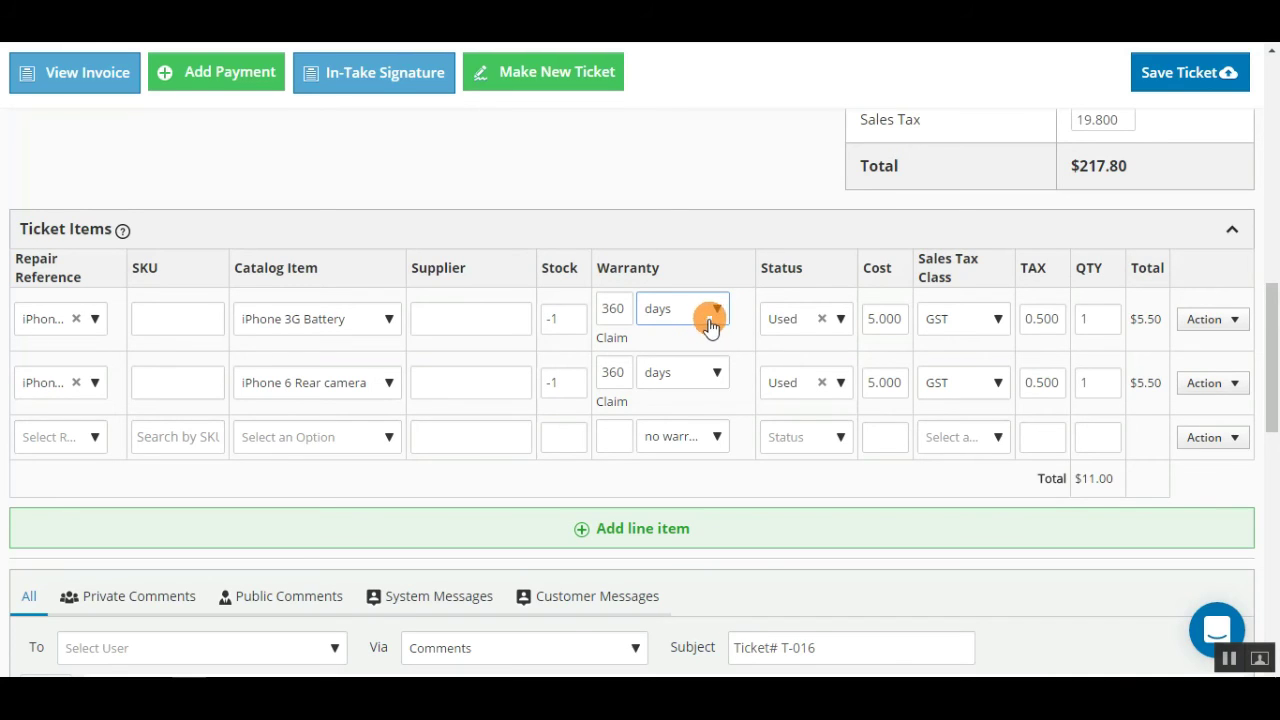
{"action": "left_click", "coordinate": [610, 337]}
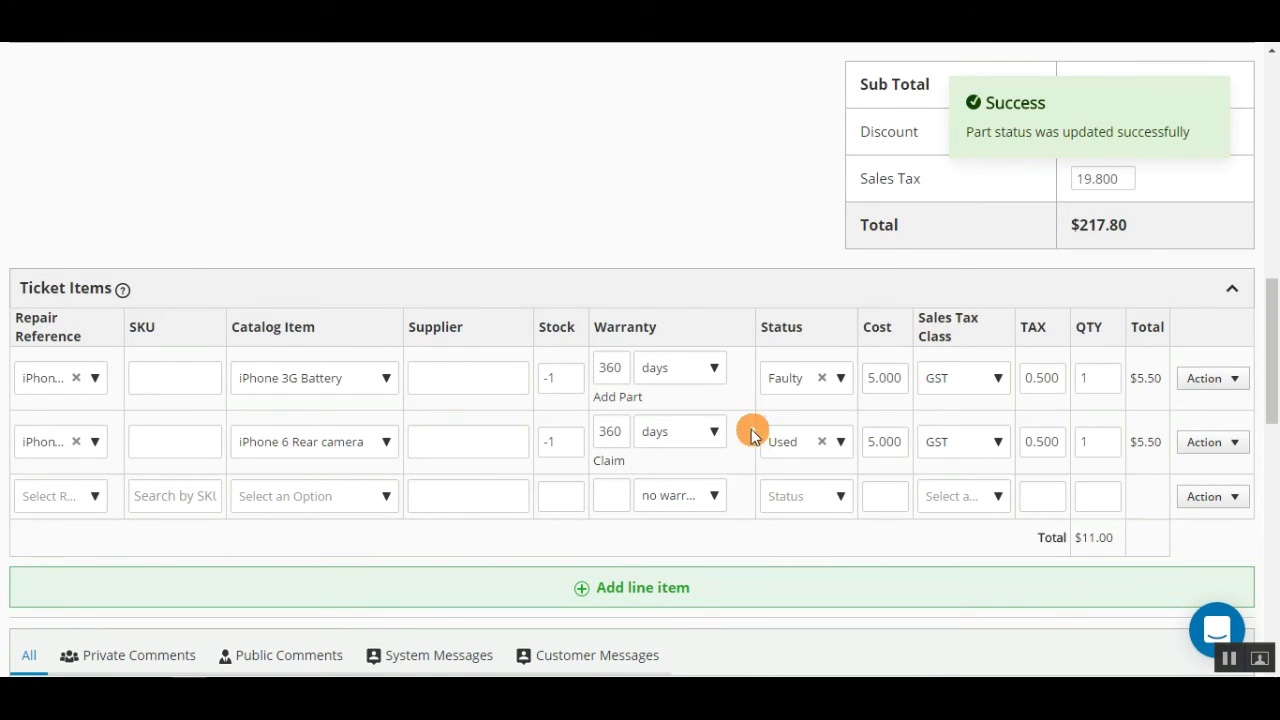
{"action": "left_click", "coordinate": [641, 399]}
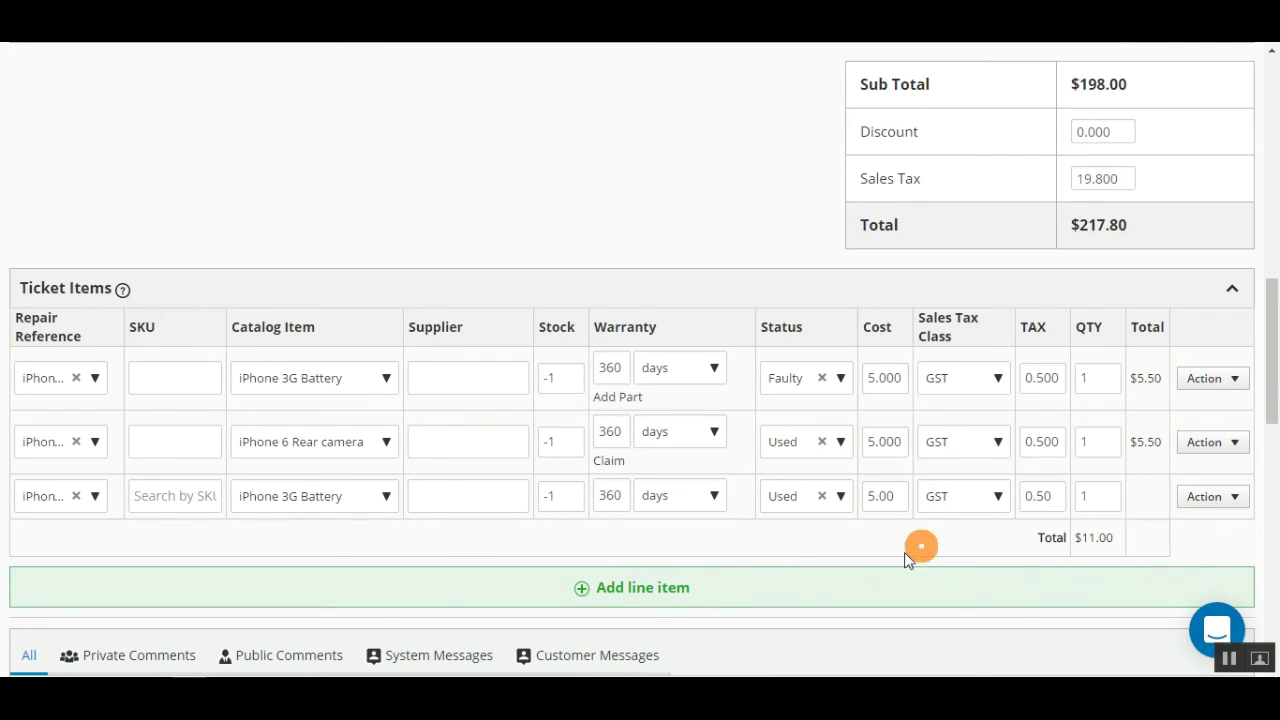
{"action": "left_click", "coordinate": [671, 588]}
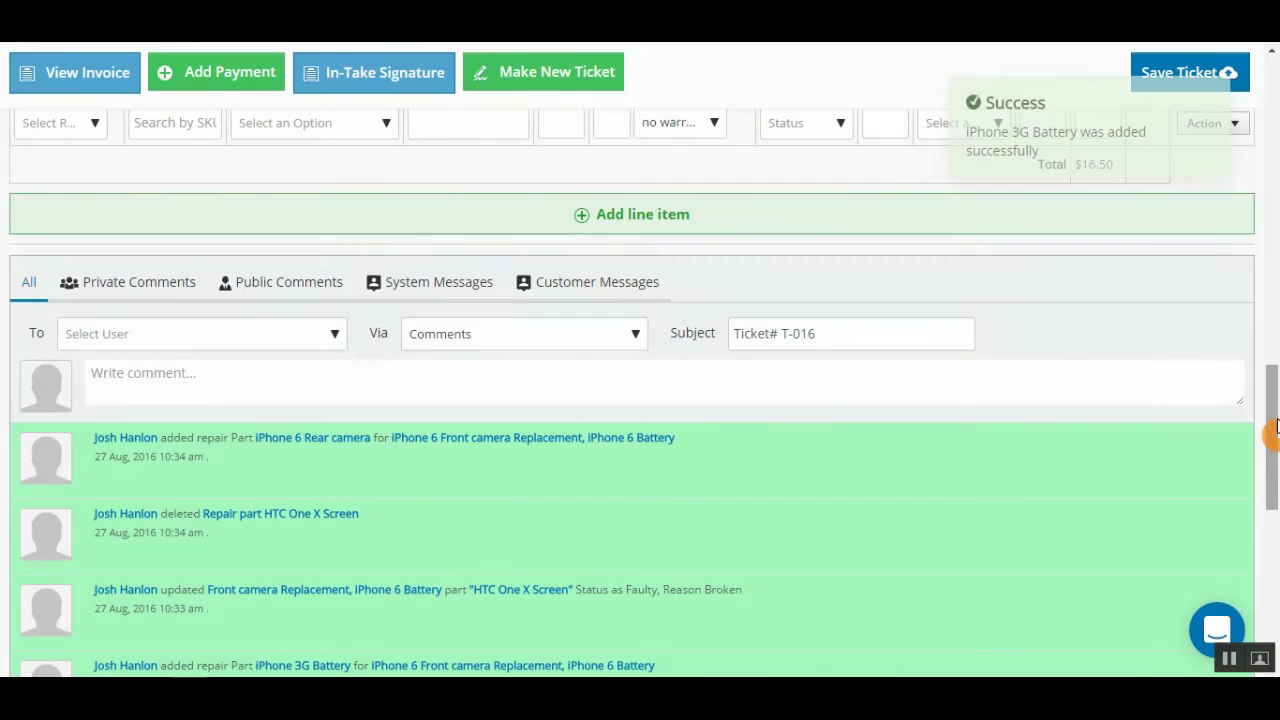
{"action": "scroll", "coordinate": [1271, 430], "scroll_direction": "down", "scroll_amount": 4}
Step: Review the System Messages history, then fill a customer email from the Repair.Completed canned response
{"action": "mouse_move", "coordinate": [1272, 430]}
{"action": "left_mouse_down"}
{"action": "mouse_move", "coordinate": [1272, 585]}
{"action": "mouse_move", "coordinate": [1272, 410]}
{"action": "left_mouse_up"}
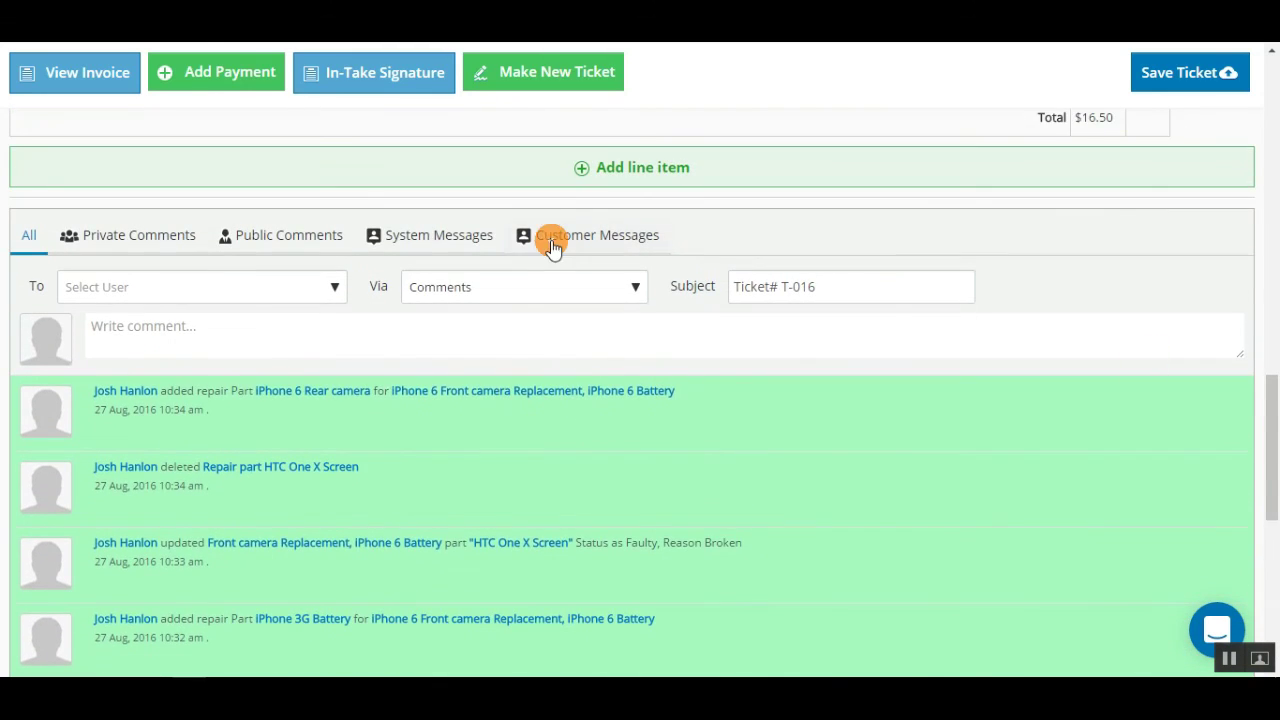
{"action": "left_click", "coordinate": [458, 242]}
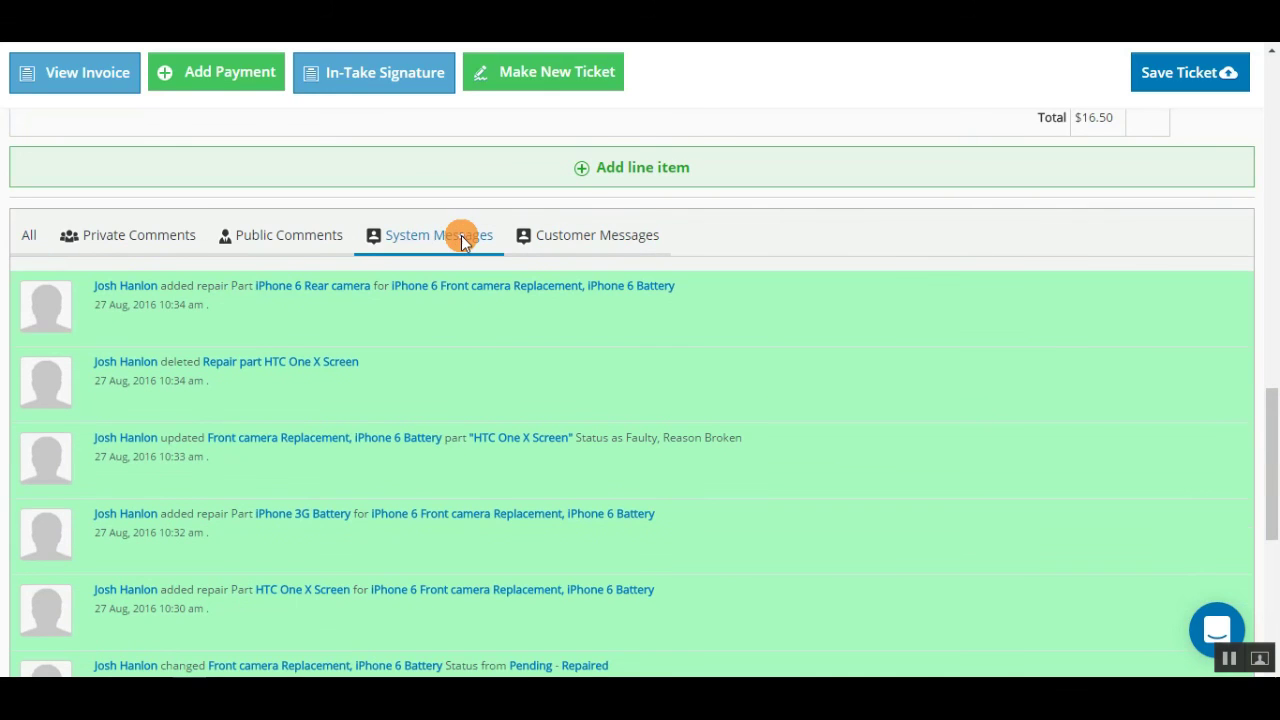
{"action": "left_click", "coordinate": [575, 238]}
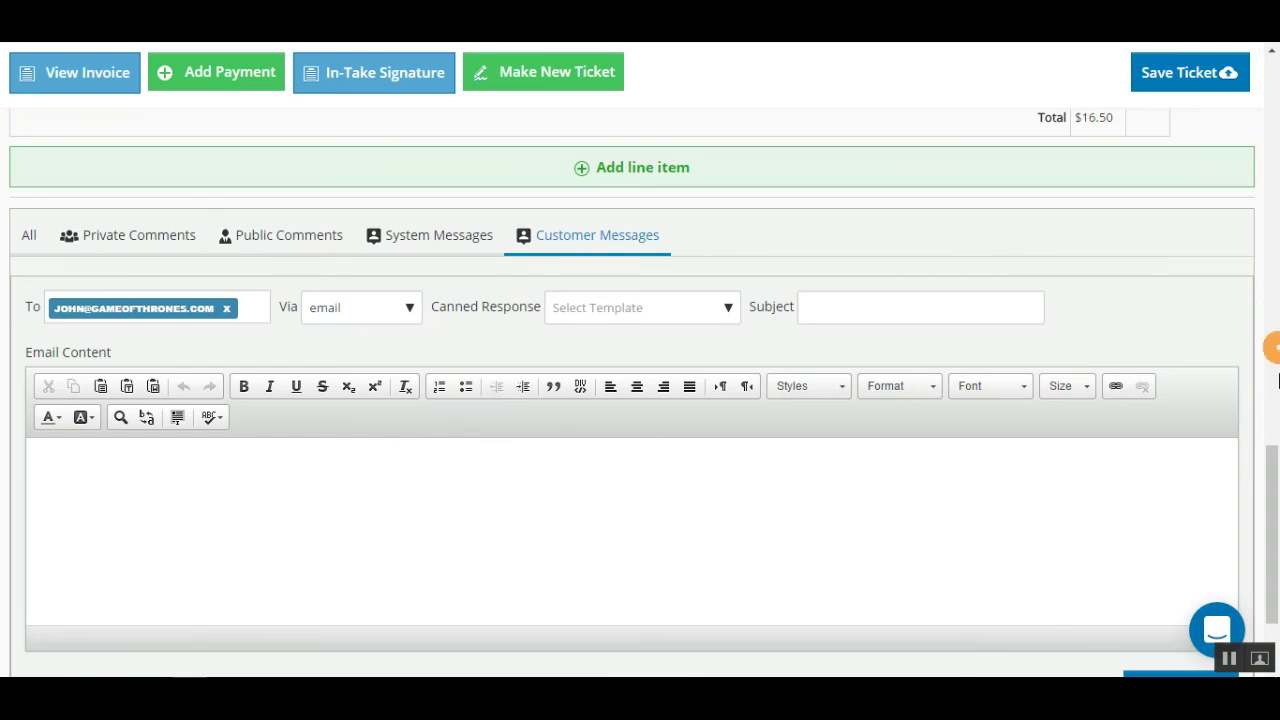
{"action": "left_click_drag", "start_coordinate": [1272, 499], "coordinate": [1272, 508]}
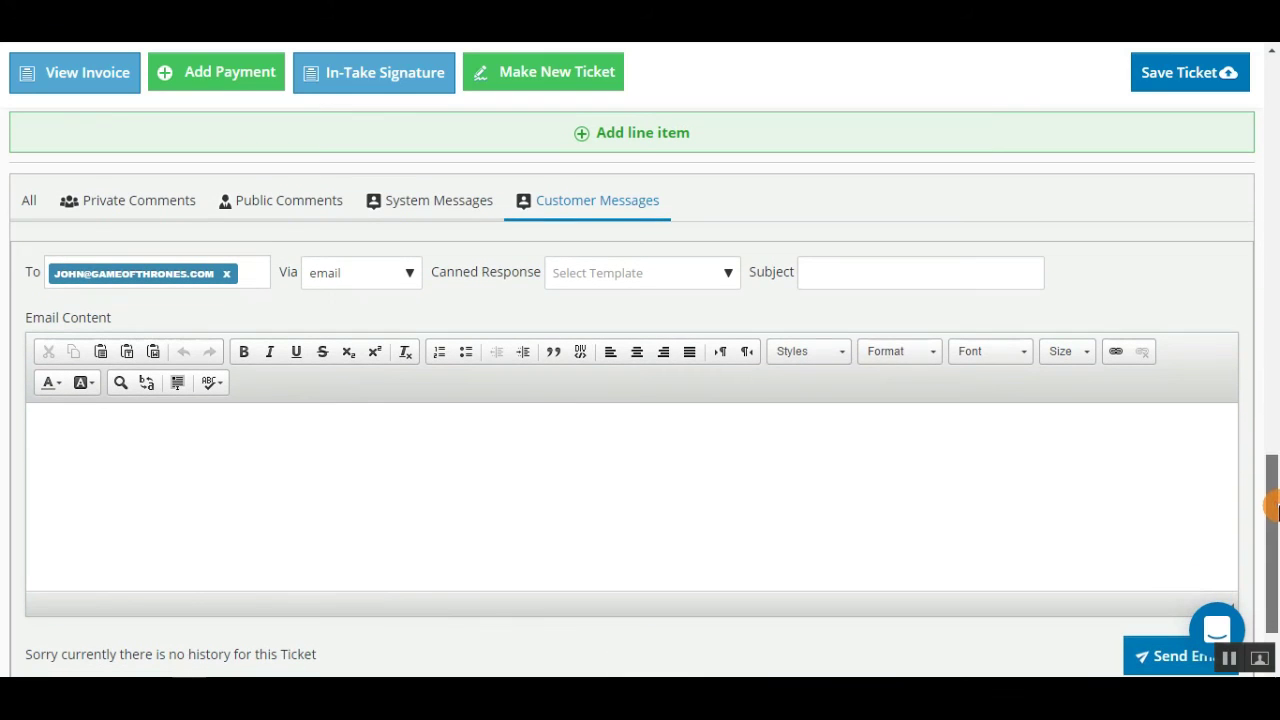
{"action": "left_click", "coordinate": [682, 276]}
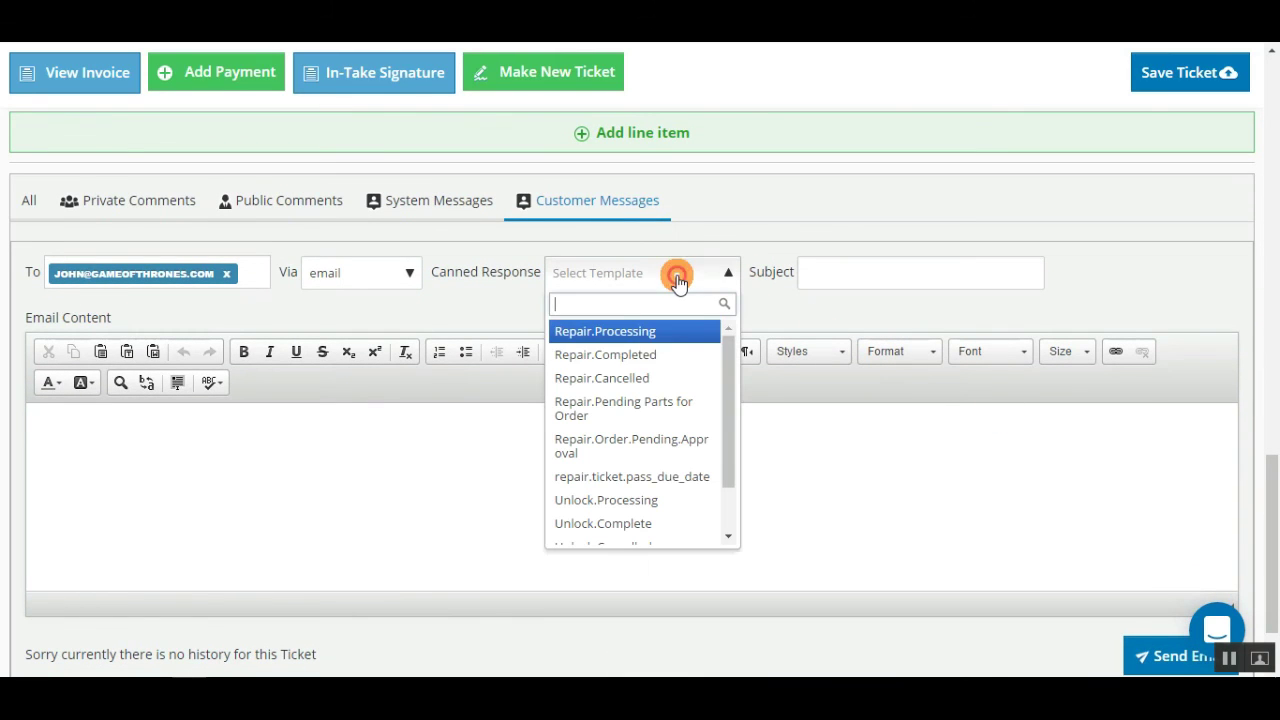
{"action": "left_click", "coordinate": [658, 372]}
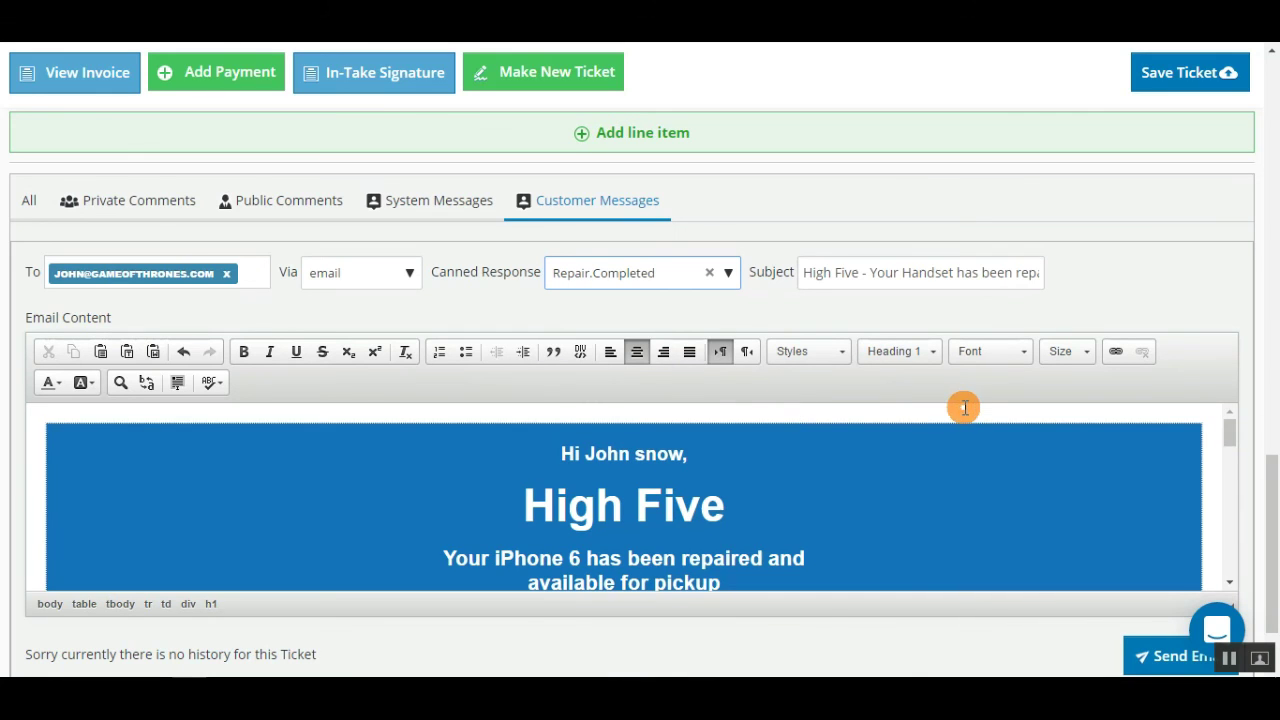